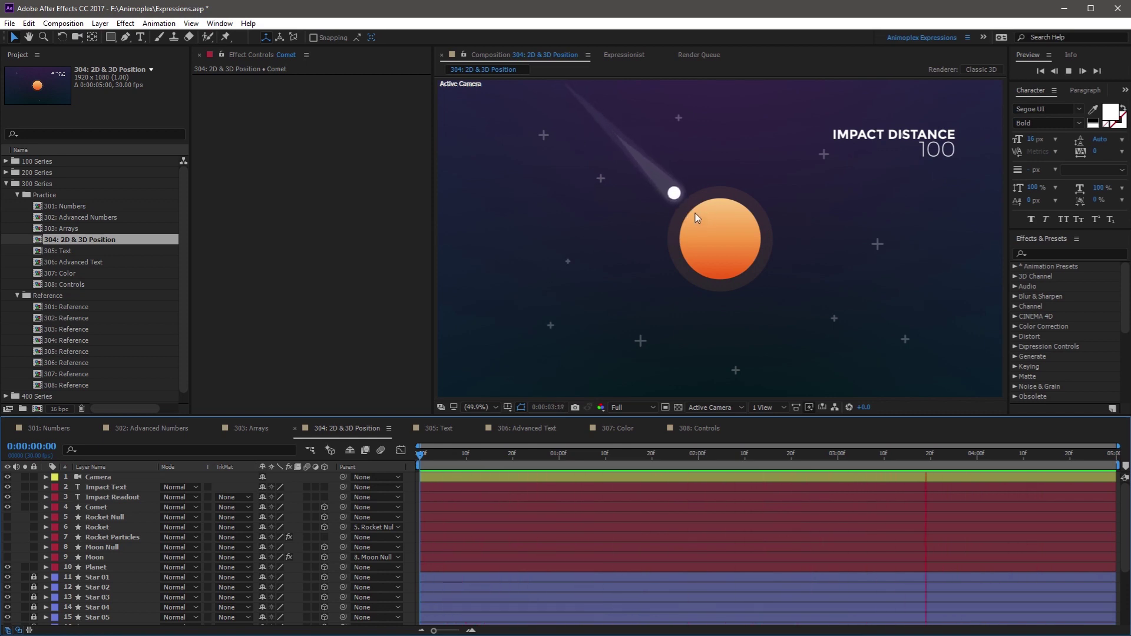
Stop the preview and add a default expression to the Impact Readout's Source Text.
key(space)
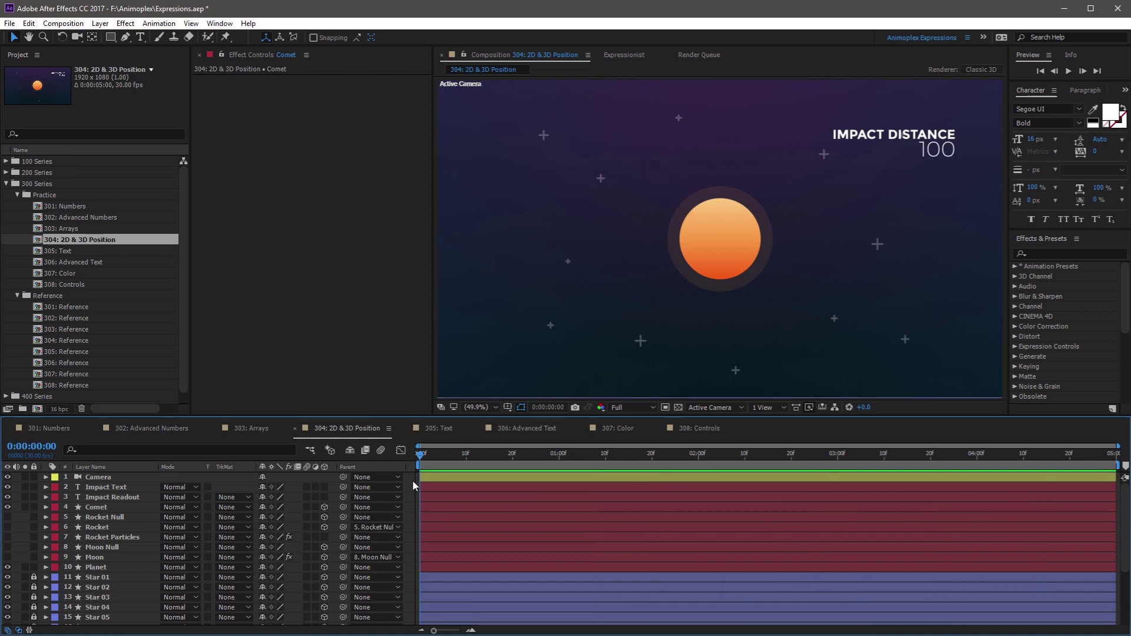
click(135, 497)
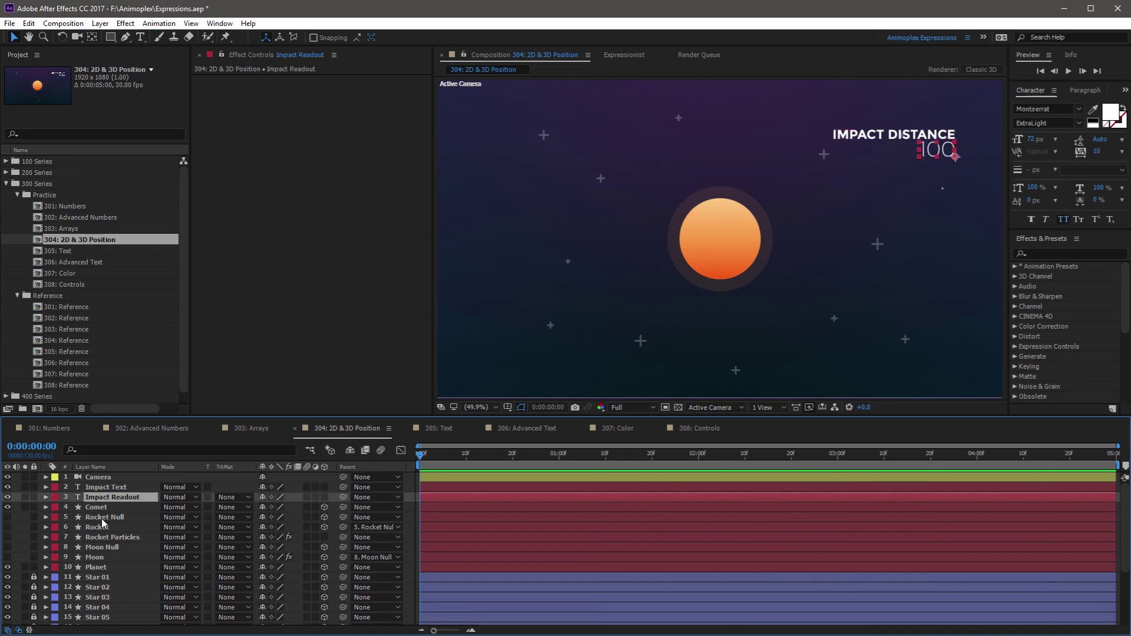
key(u)
key(u)
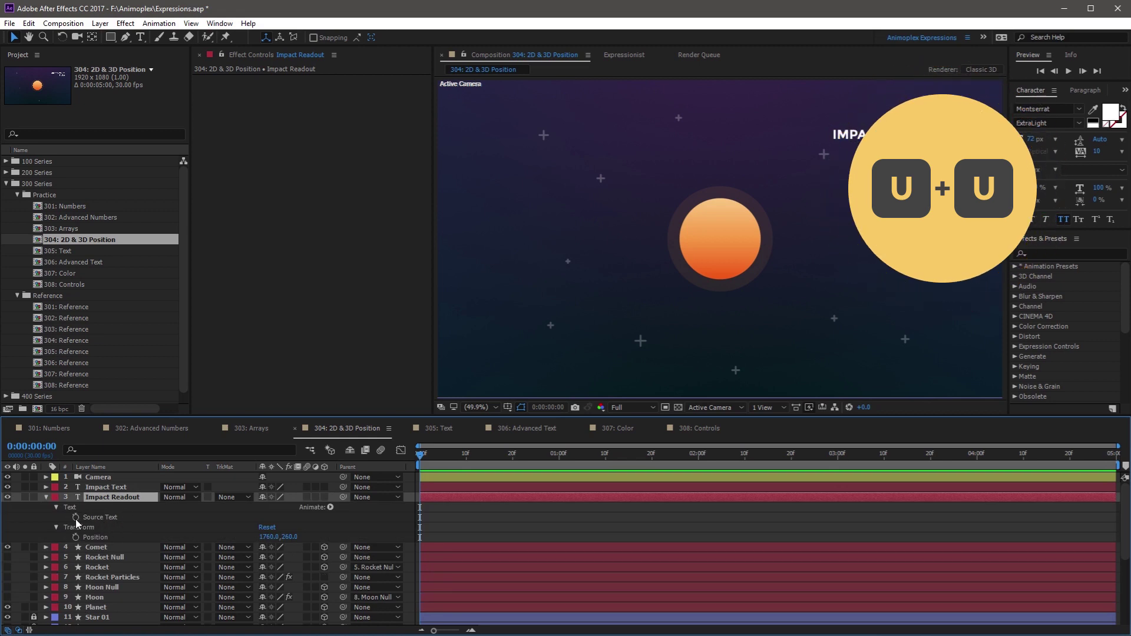
alt+click(76, 515)
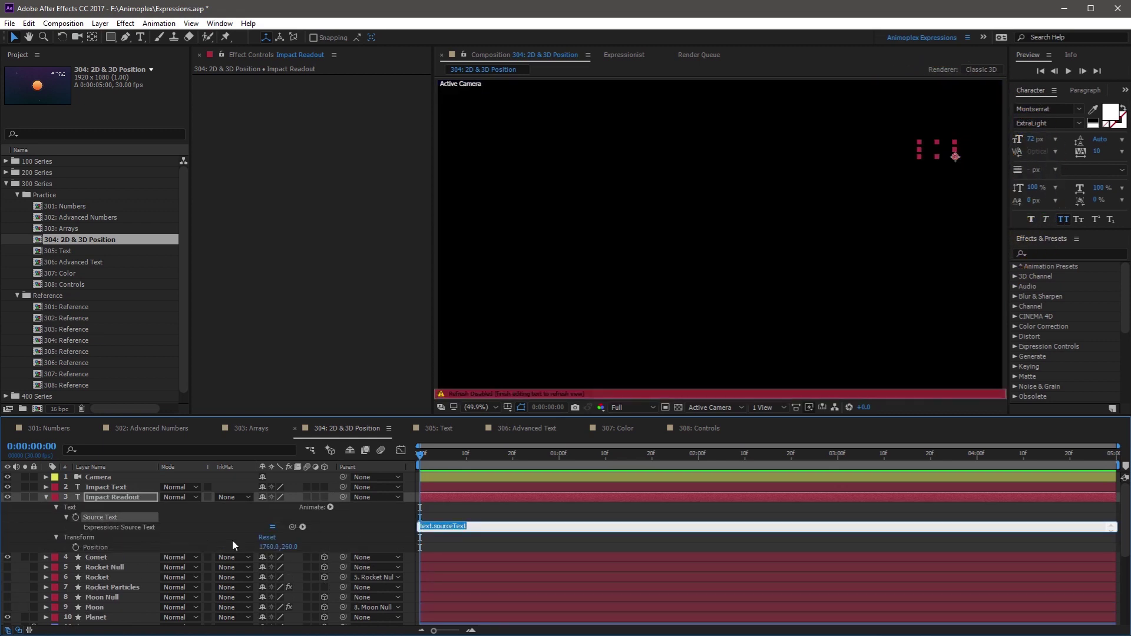
click(336, 525)
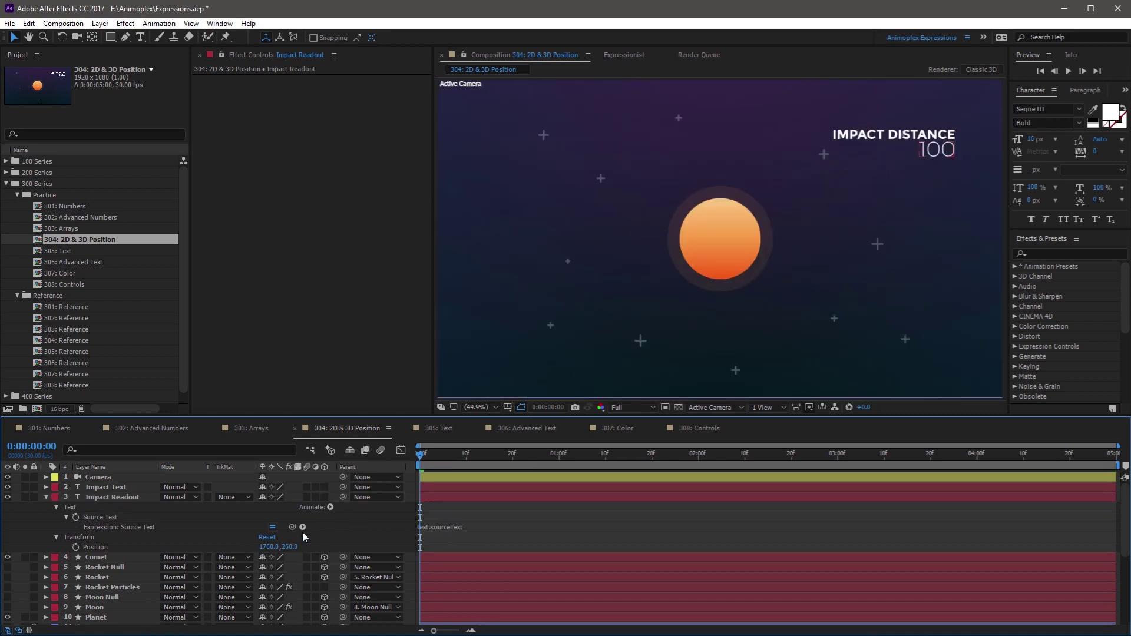
Replace it with the Vector Math length(point1, point2) template, with the timeline enlarged.
key(grave)
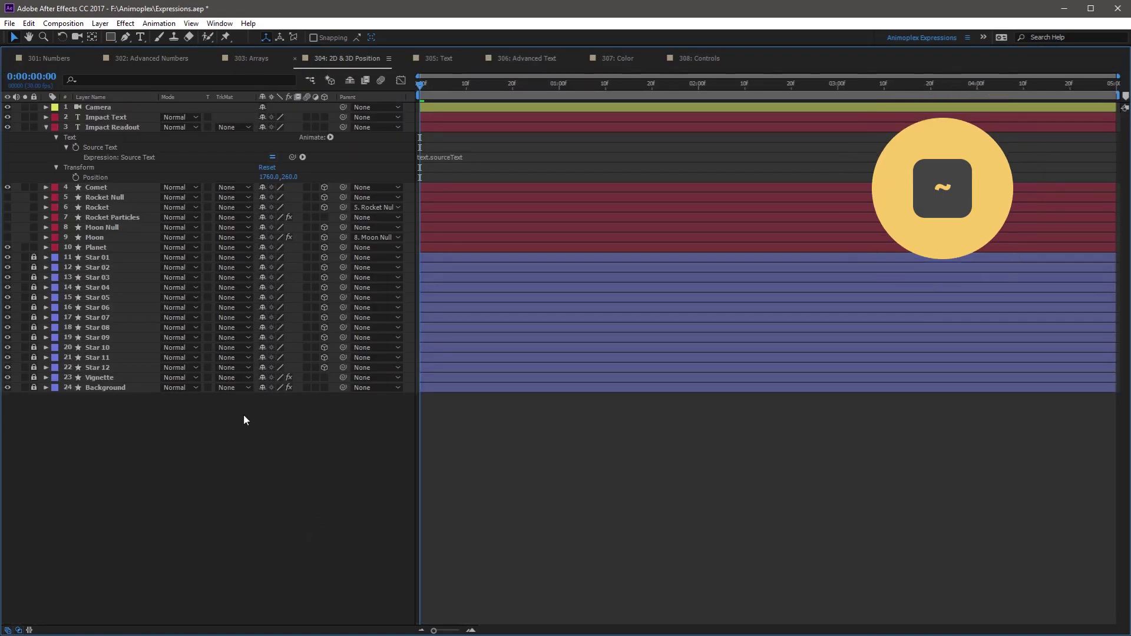
click(303, 156)
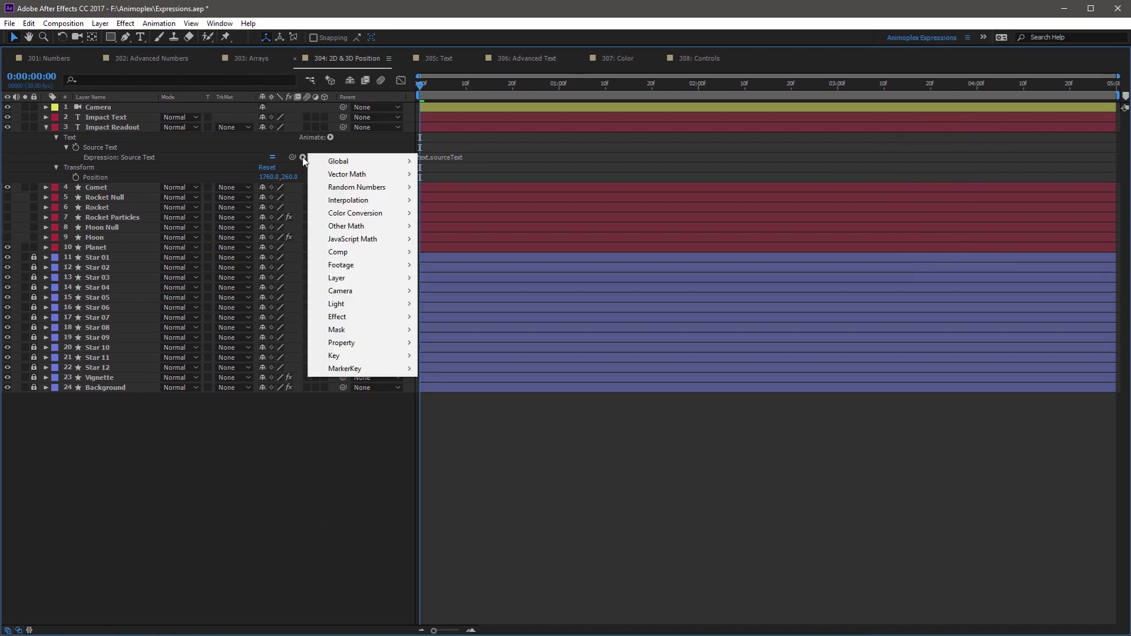
mouse_move(346, 174)
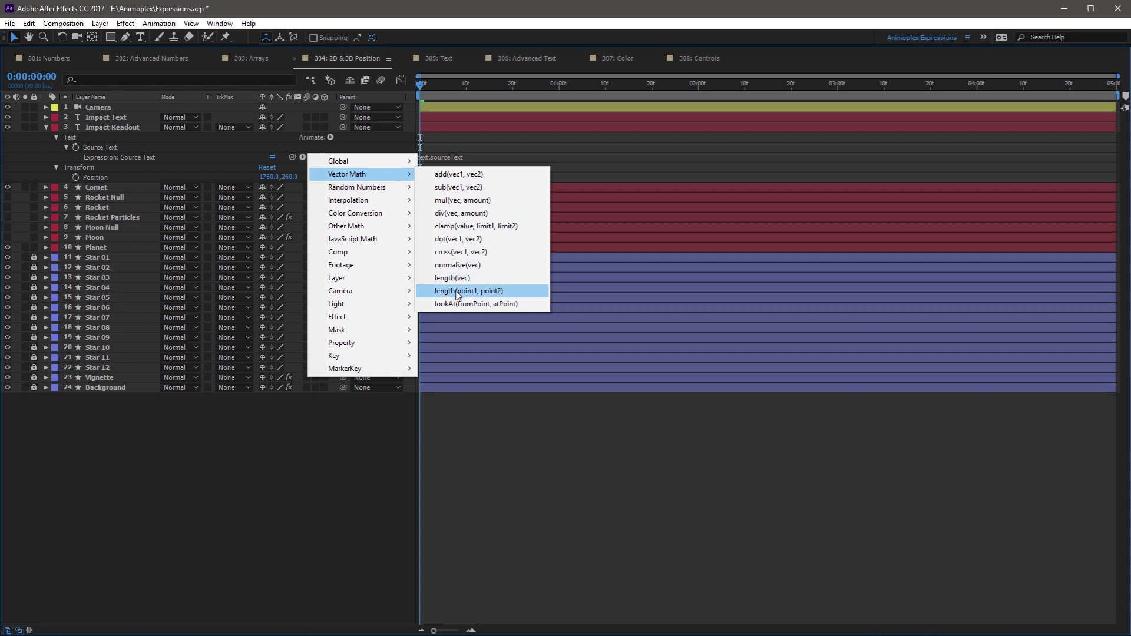
click(491, 292)
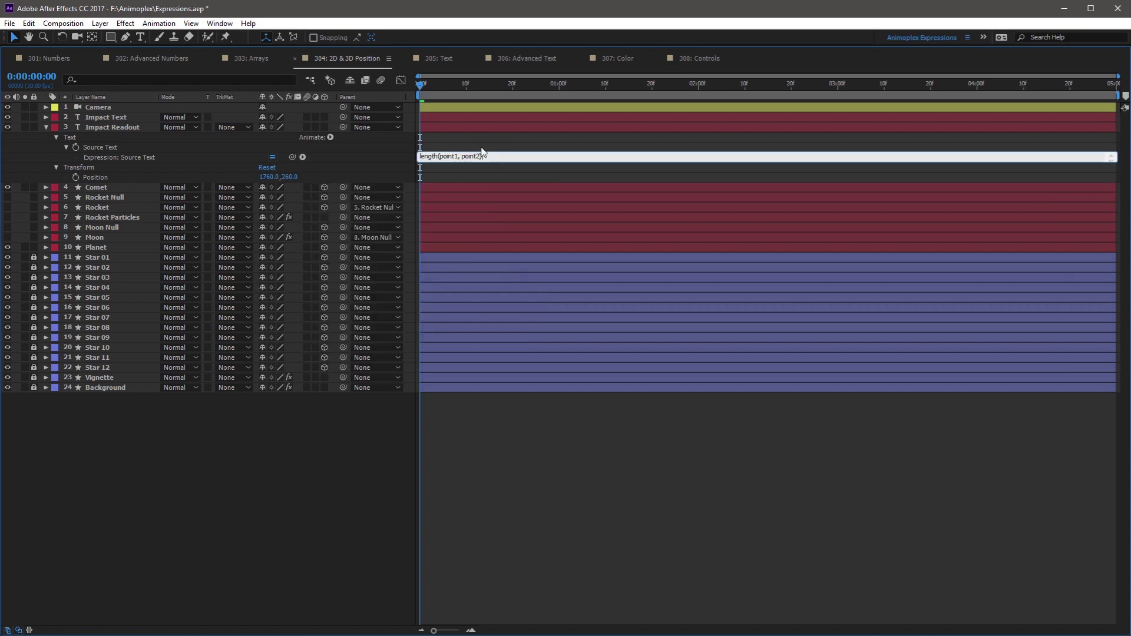
click(306, 433)
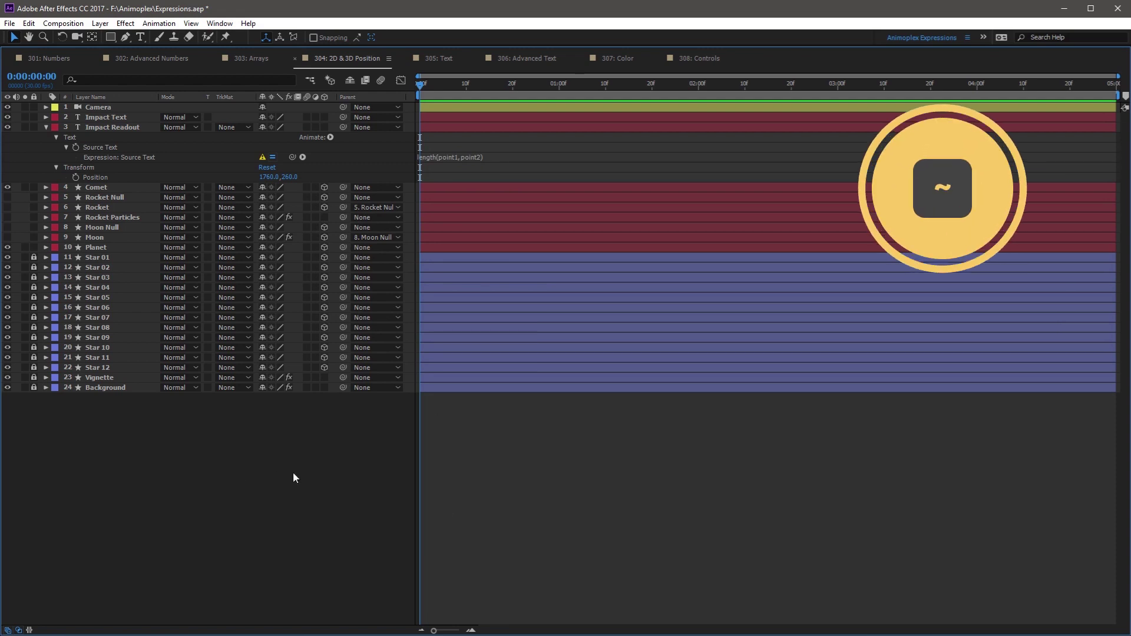
Restore the workspace and reveal the Comet and Planet Position properties.
key(grave)
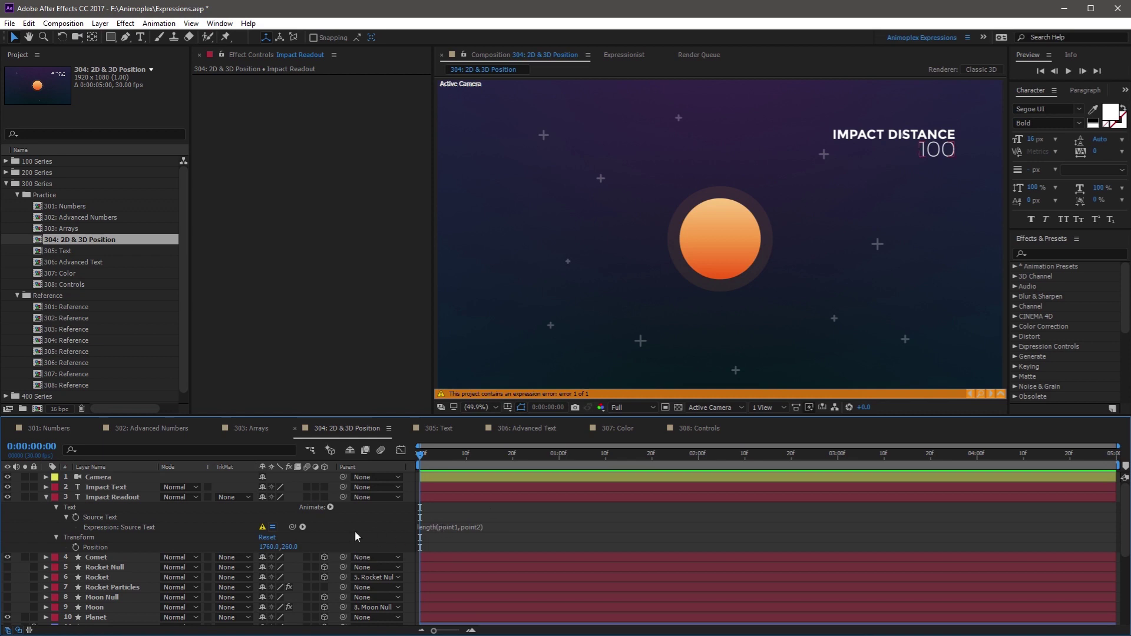
click(99, 556)
key(p)
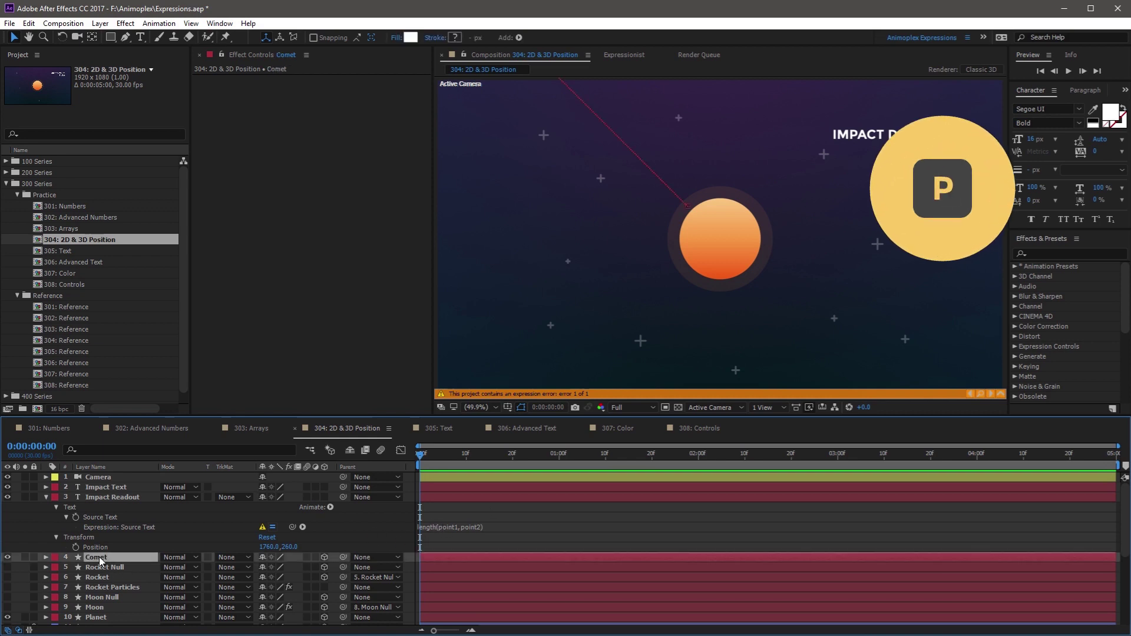
scroll(116, 553, down, 1)
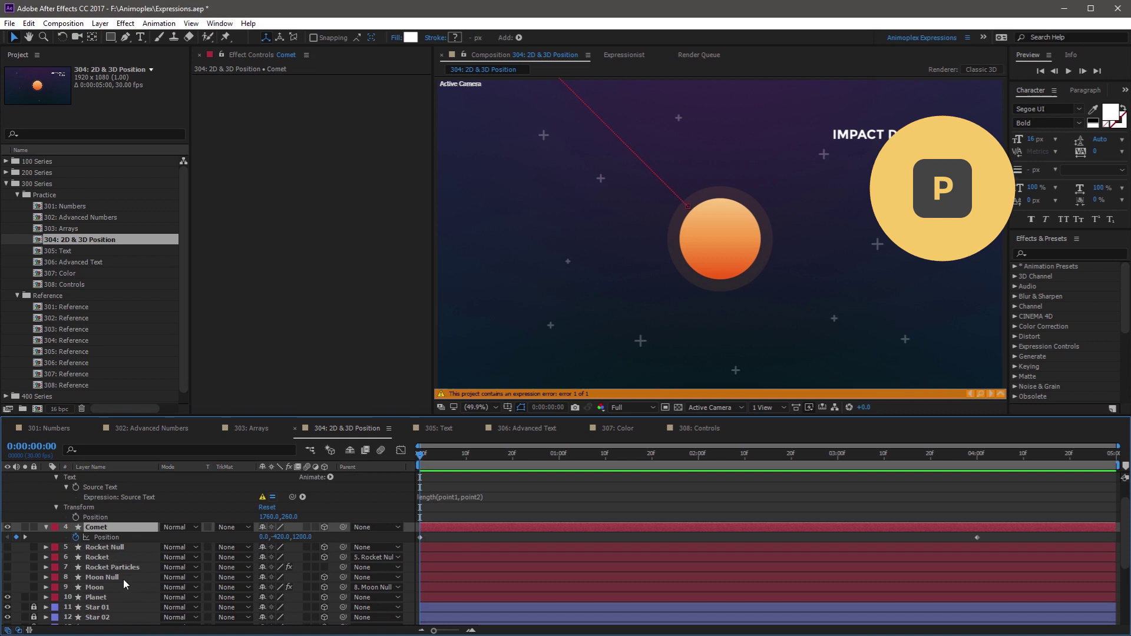
click(104, 596)
key(p)
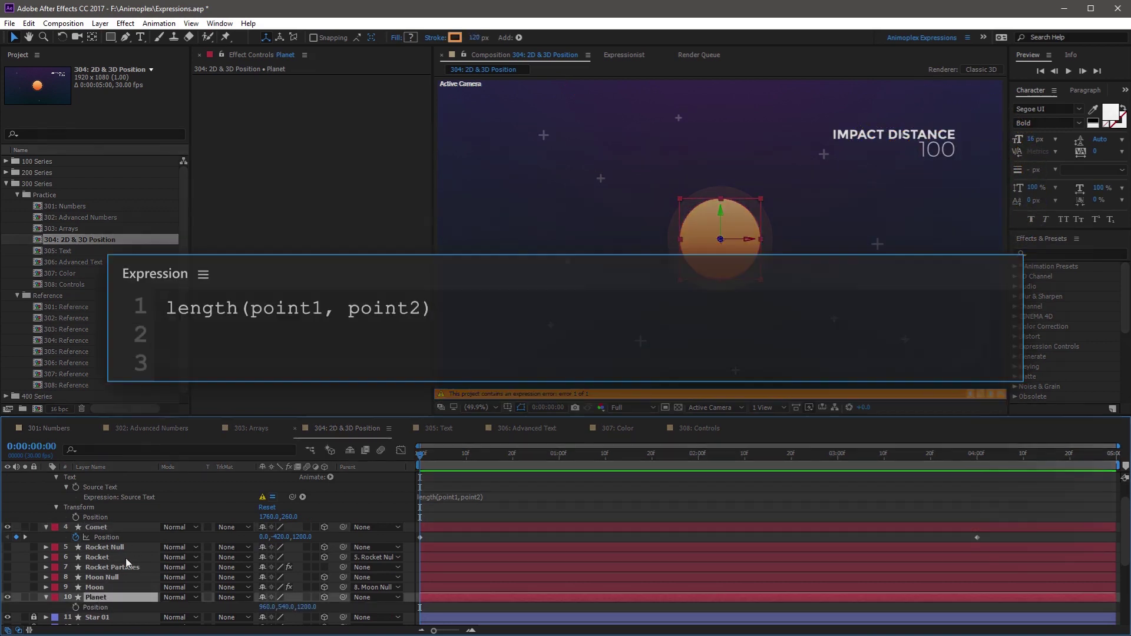
Pick-whip point1 to Comet Position and point2 to Planet Position, rounding with toFixed(1).
click(456, 496)
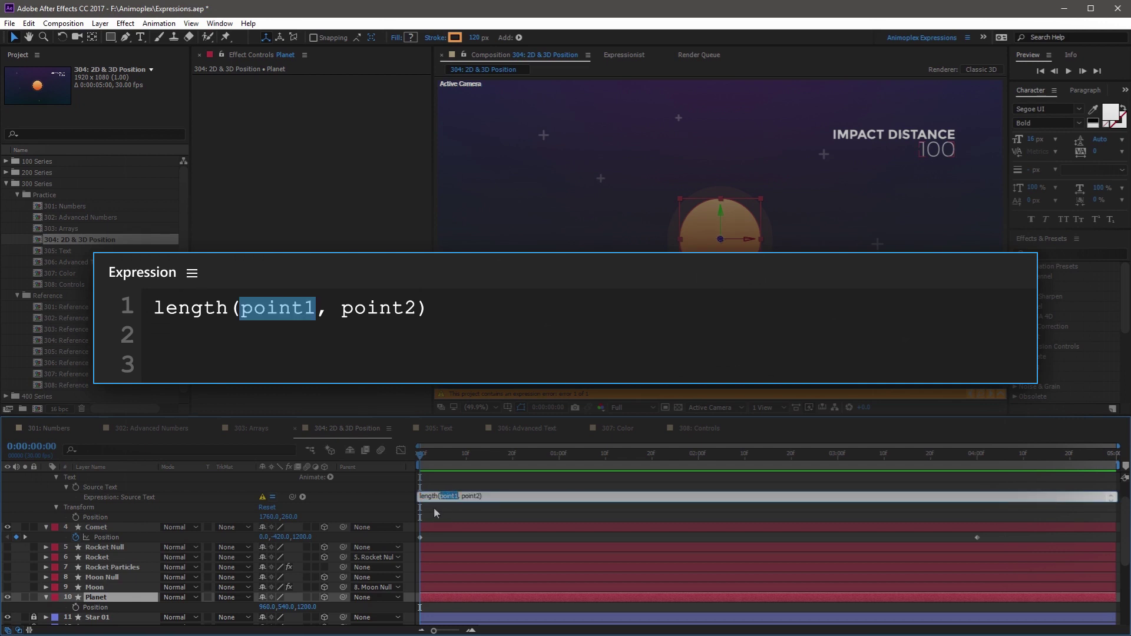
drag(293, 496, 137, 536)
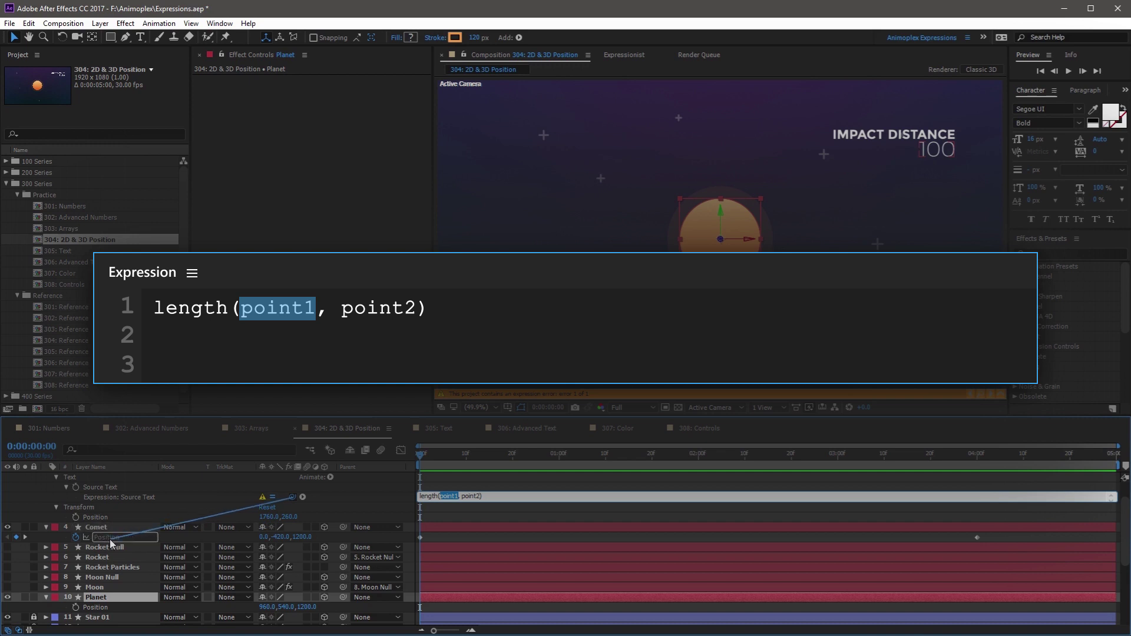
drag(111, 542, 110, 538)
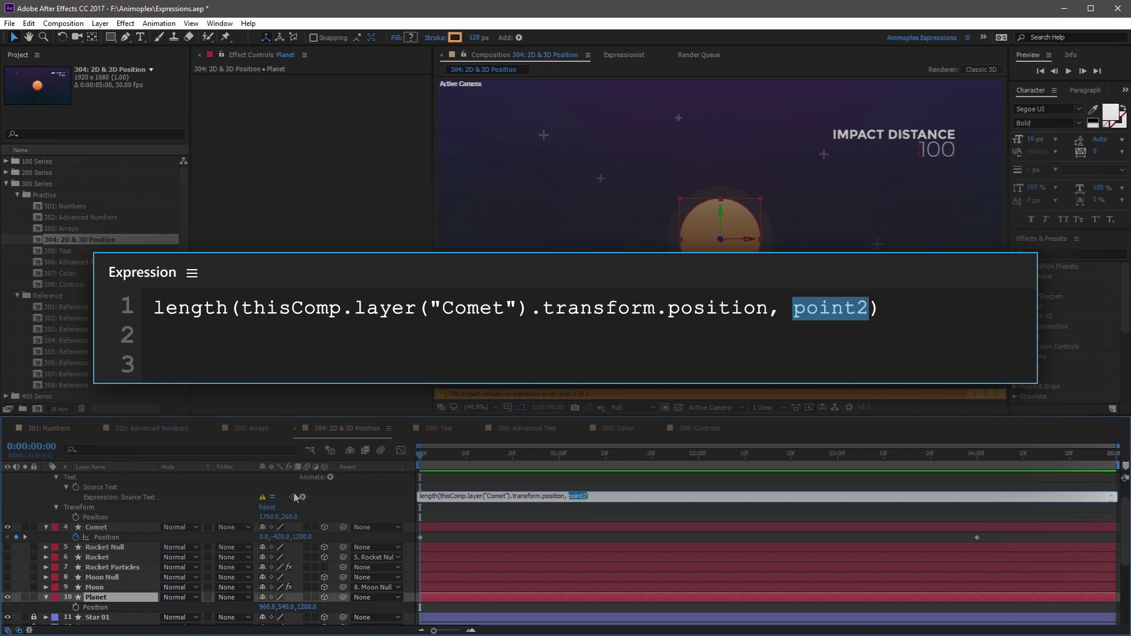
drag(98, 605, 98, 606)
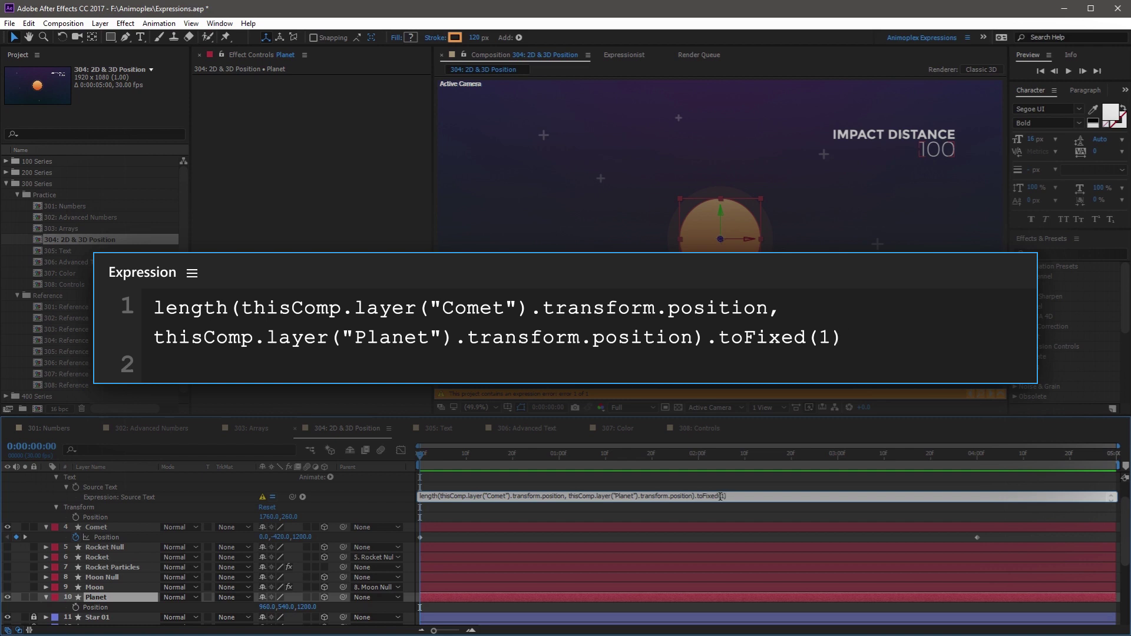
click(407, 545)
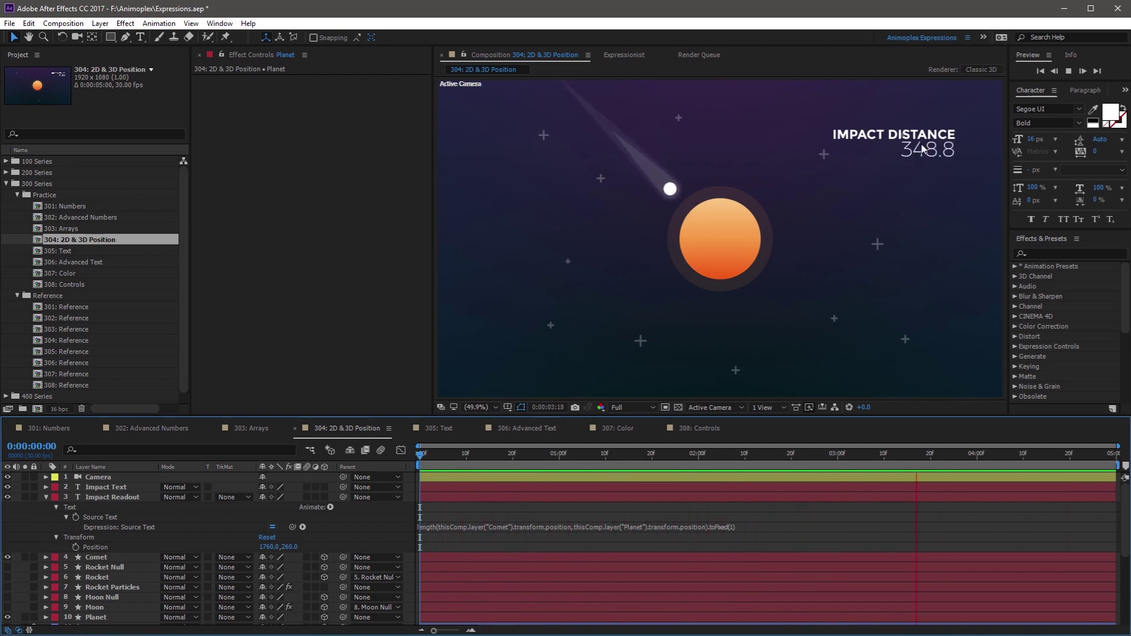
At the impact frame, subtract [160,160] from the Planet position in the distance expression.
click(690, 213)
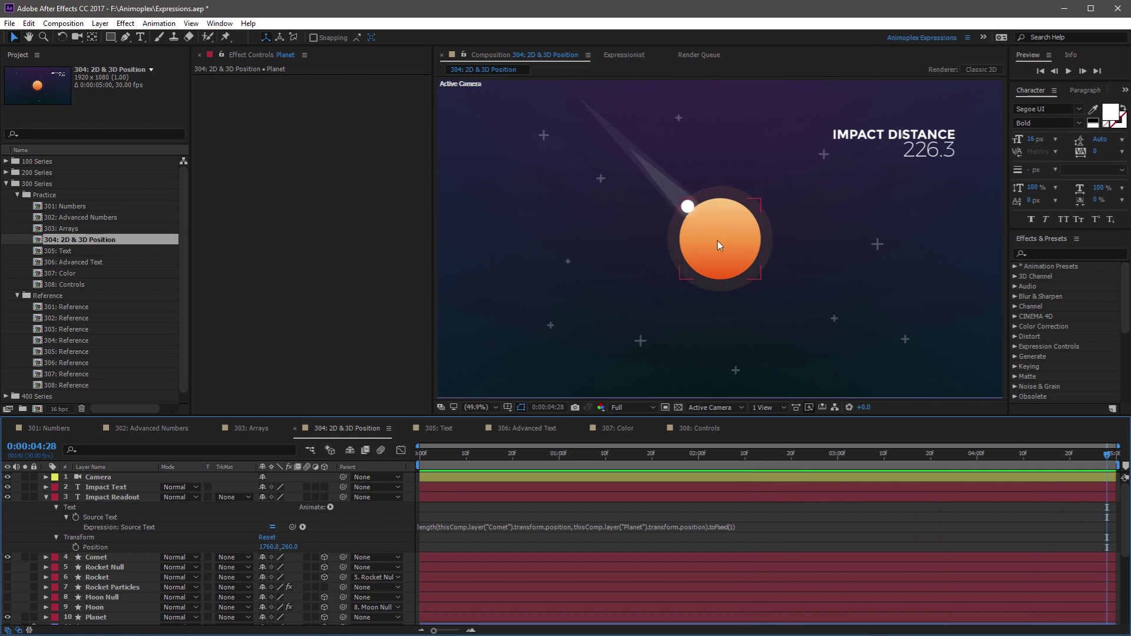
click(703, 529)
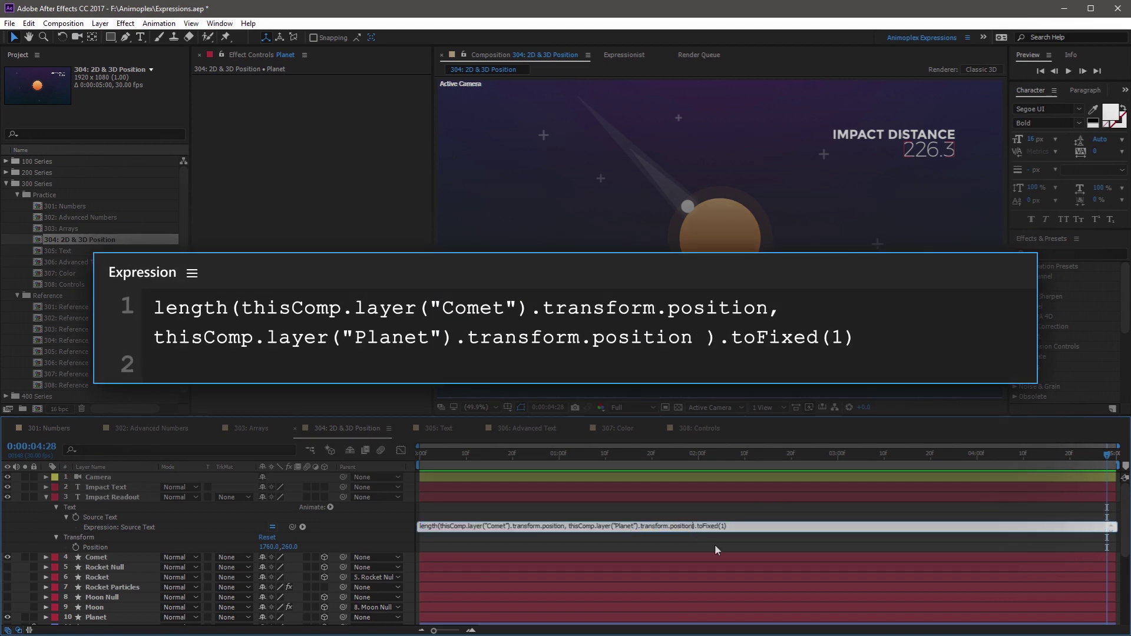
text(- )
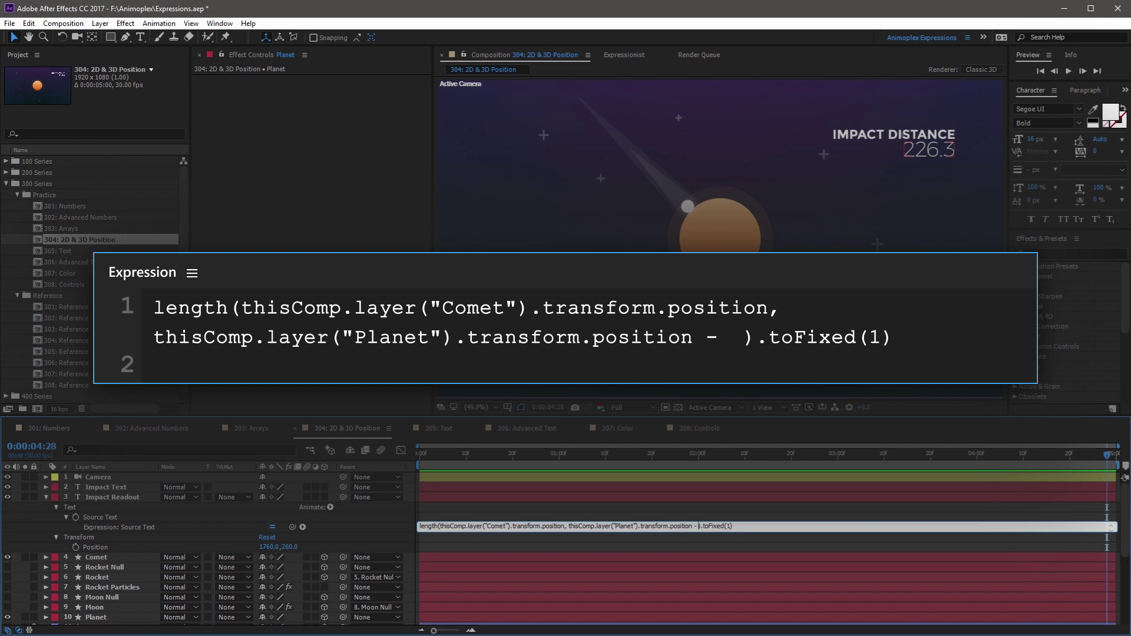
text([)
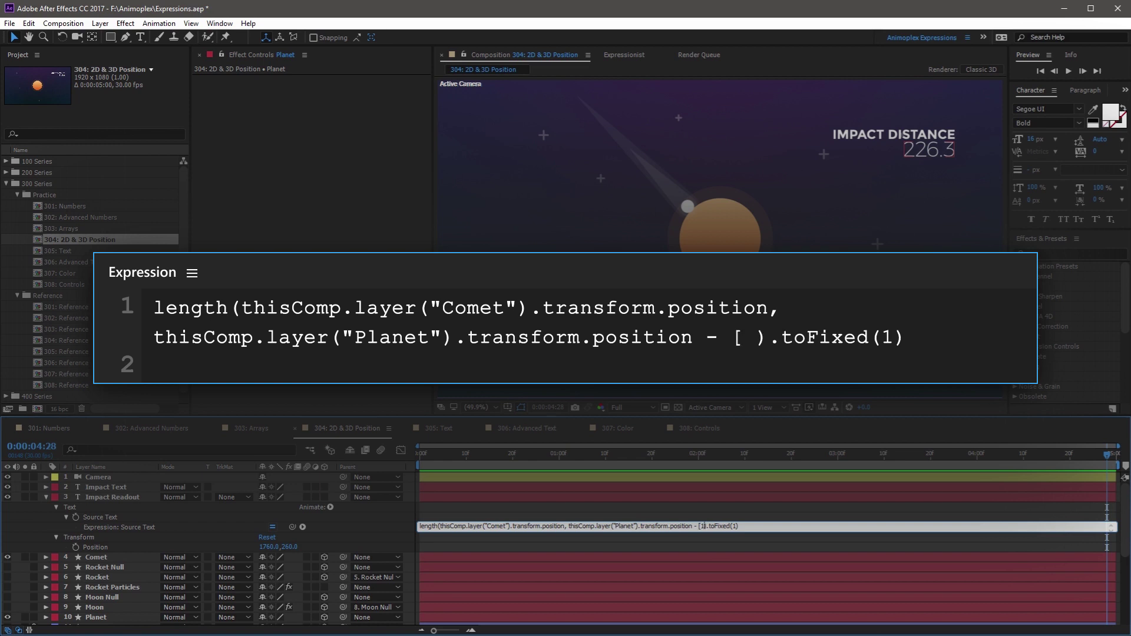
text(160,160)
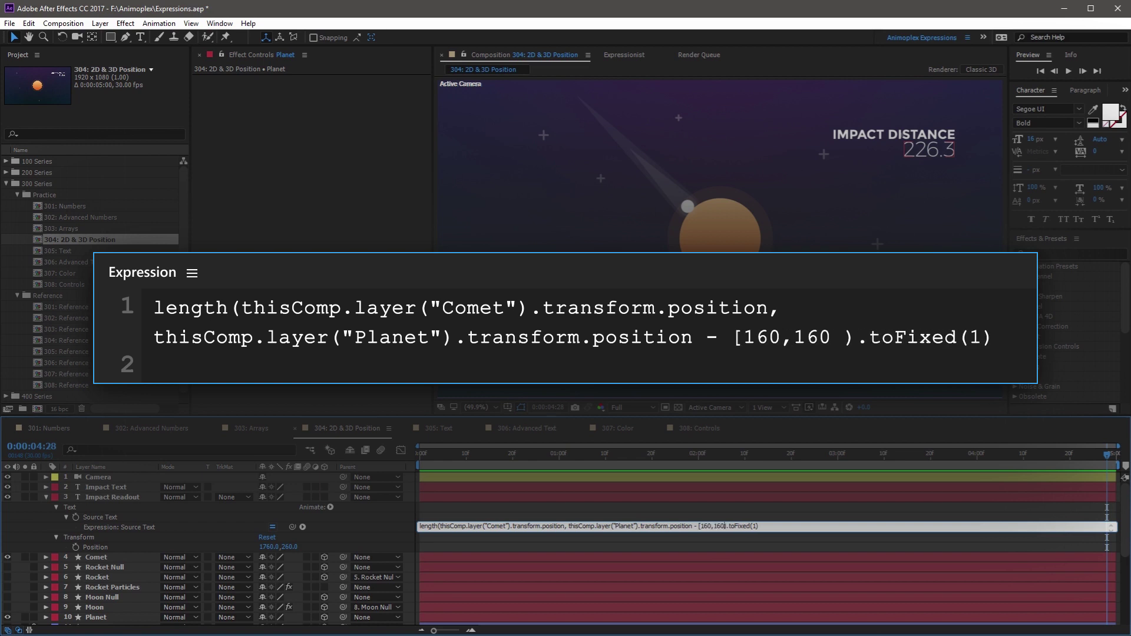
text(])
click(397, 527)
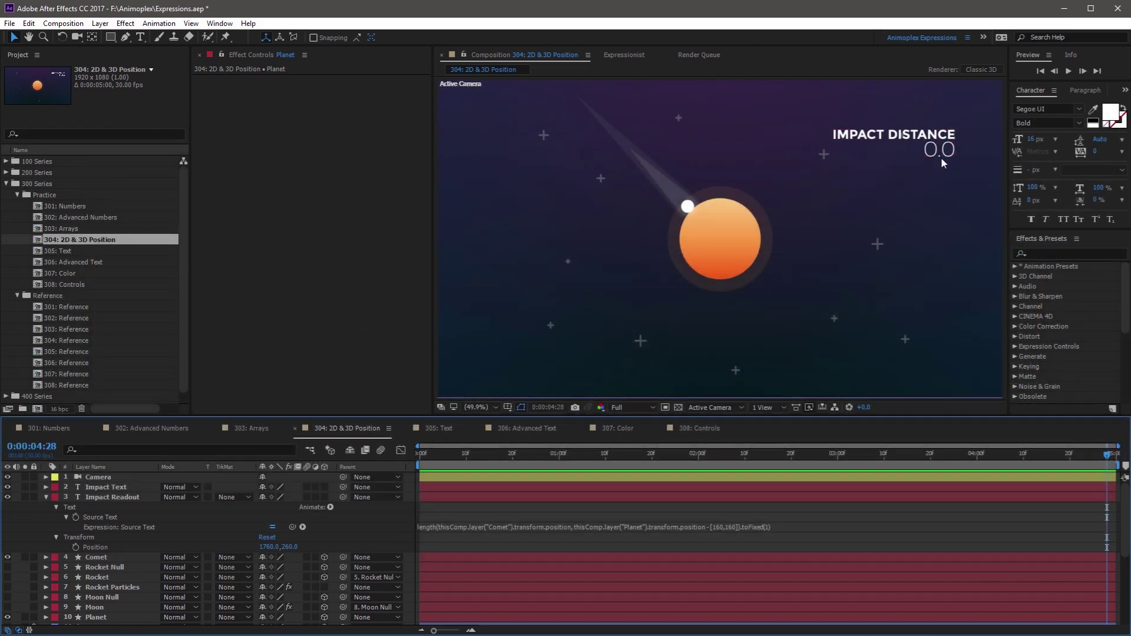
key(space)
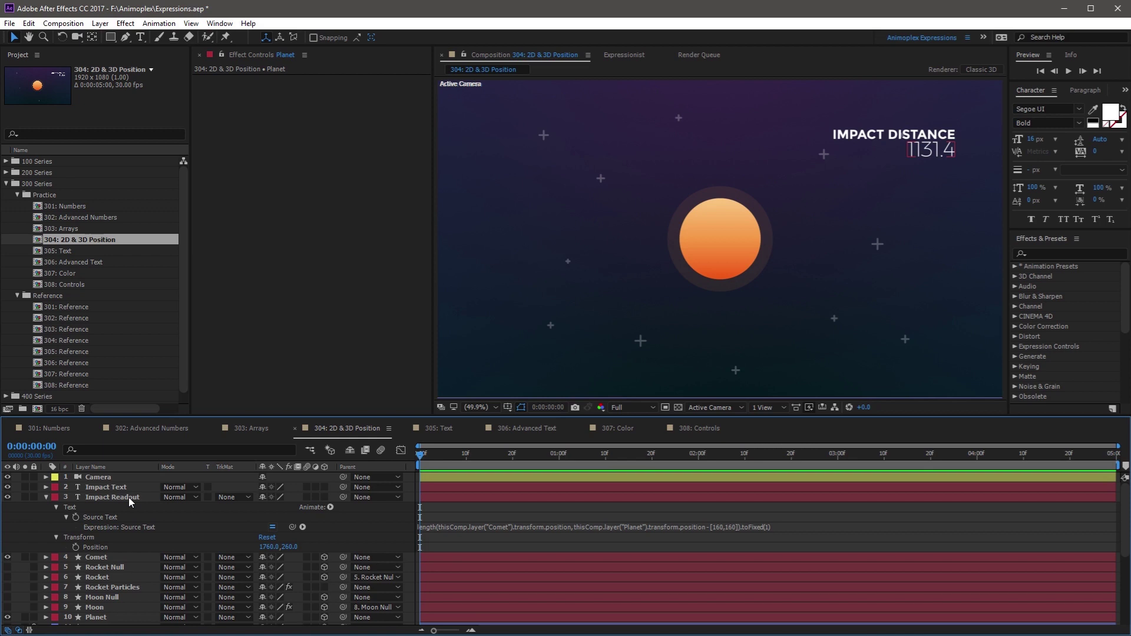
Collapse the Impact Readout layer and hide it from the composition.
click(128, 498)
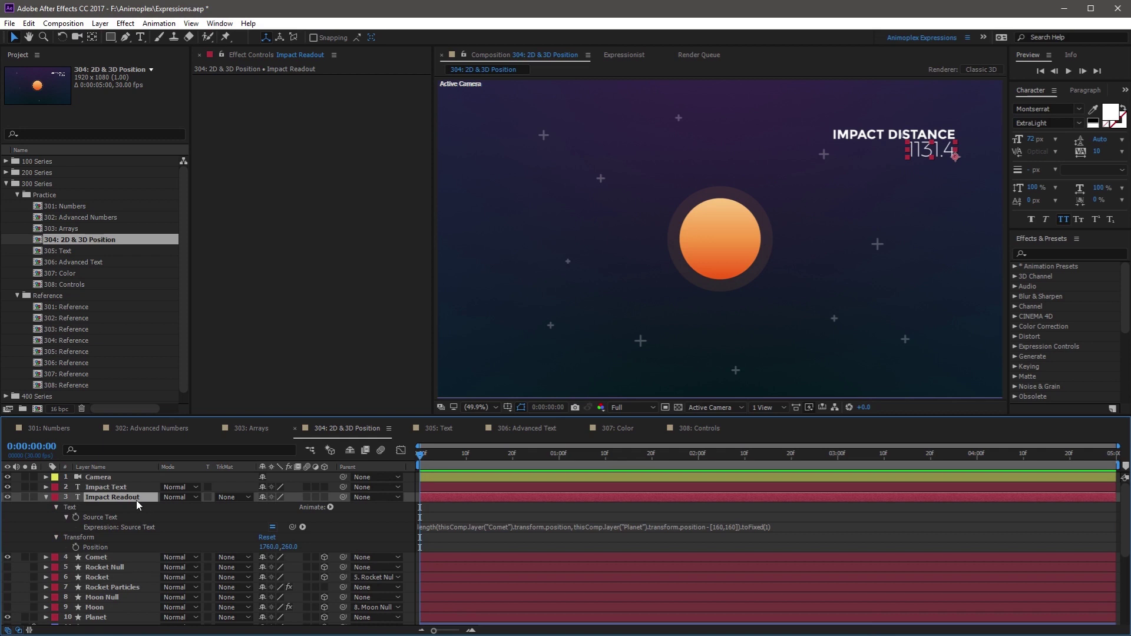
key(u)
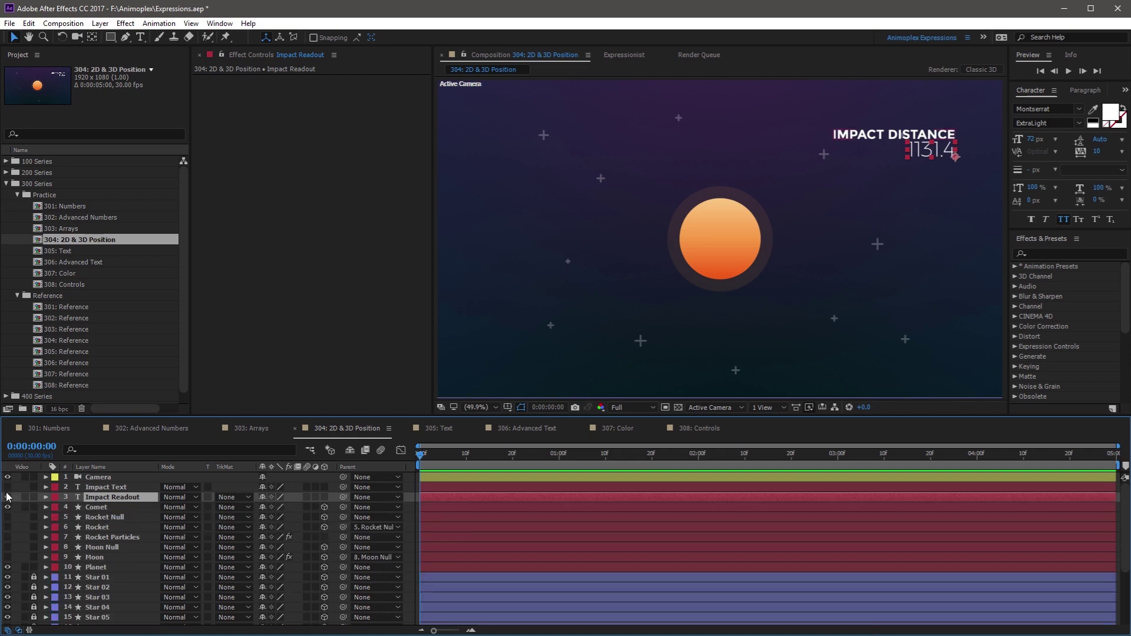
click(7, 498)
Make Rocket Null, Rocket and Rocket Particles visible, then select Rocket Particles.
click(94, 518)
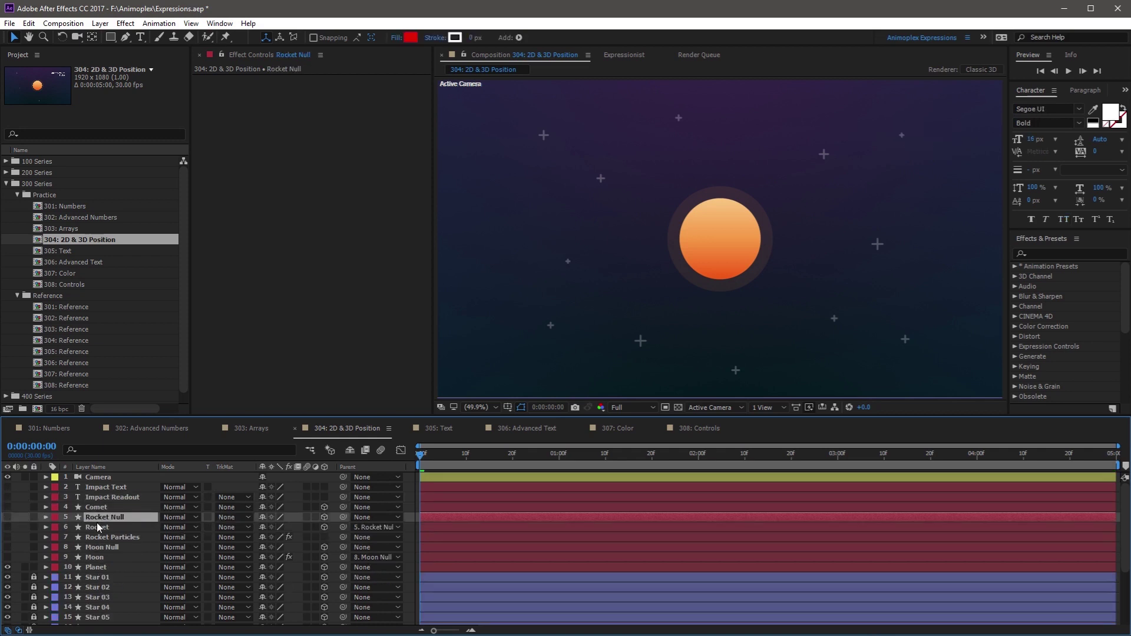
shift+click(98, 538)
drag(7, 517, 9, 536)
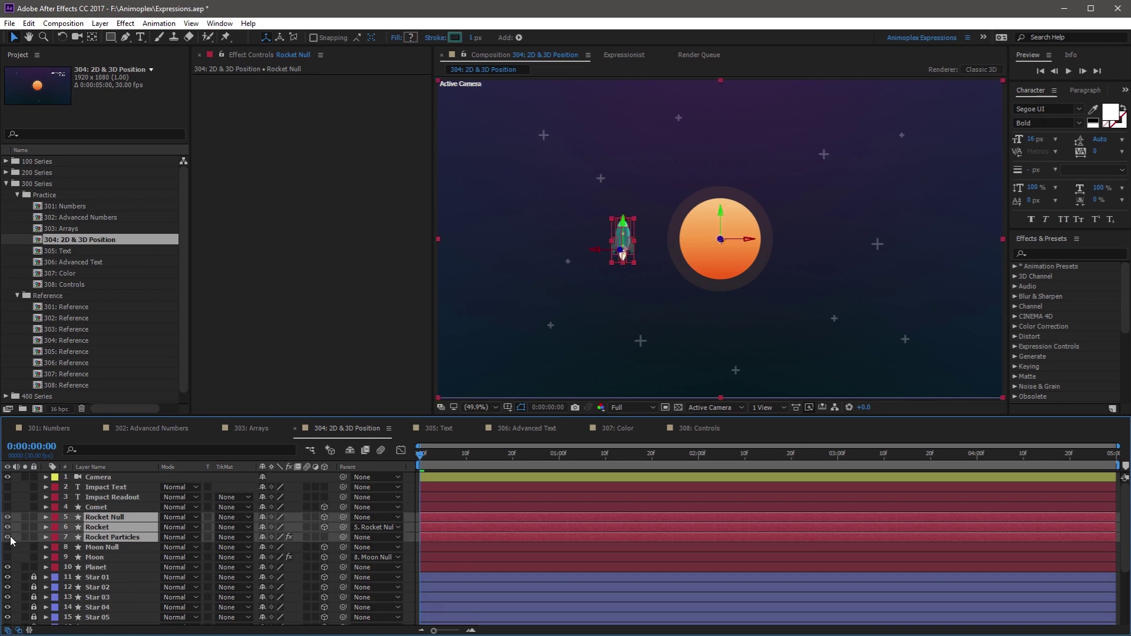
click(123, 519)
click(120, 524)
click(135, 537)
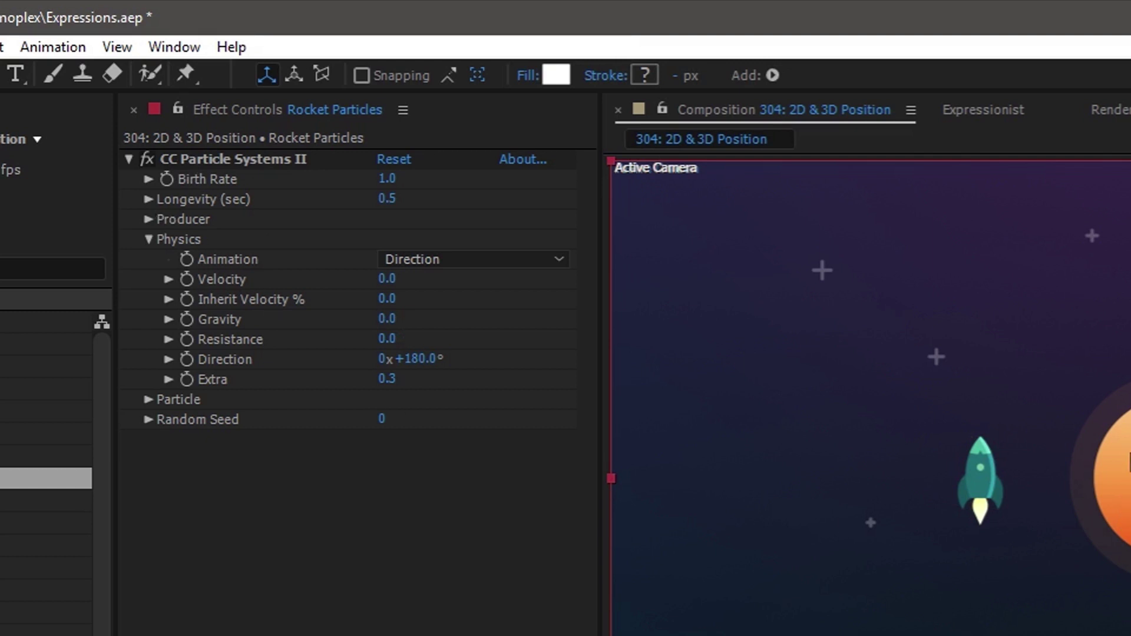
Expand the Producer group, stop the preview at frame 0, and reselect Rocket Particles.
click(148, 219)
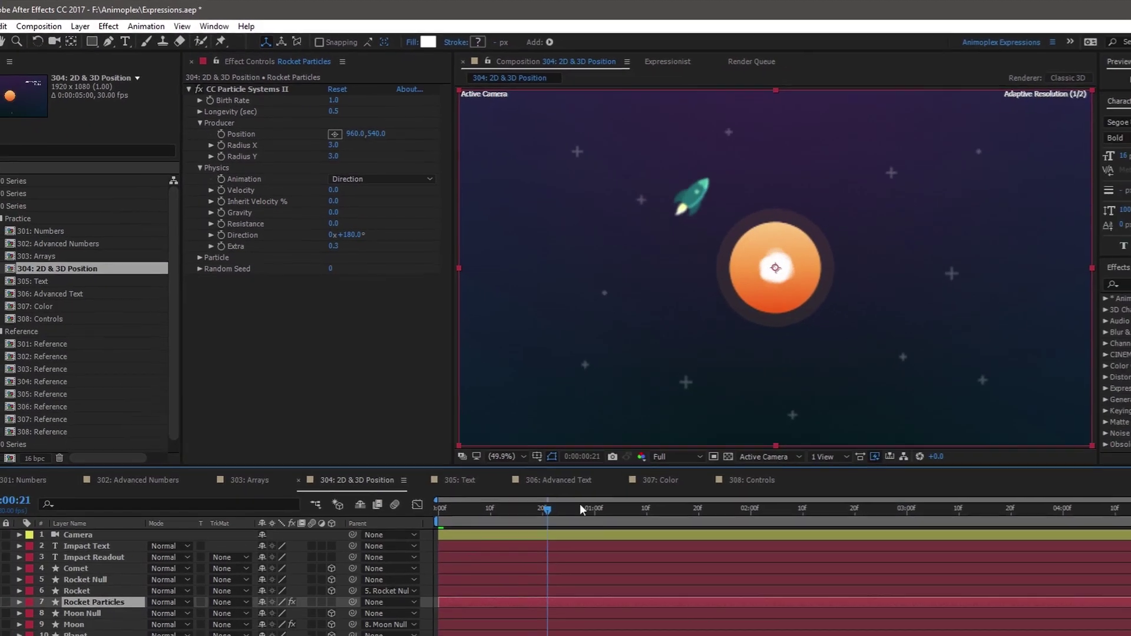
key(space)
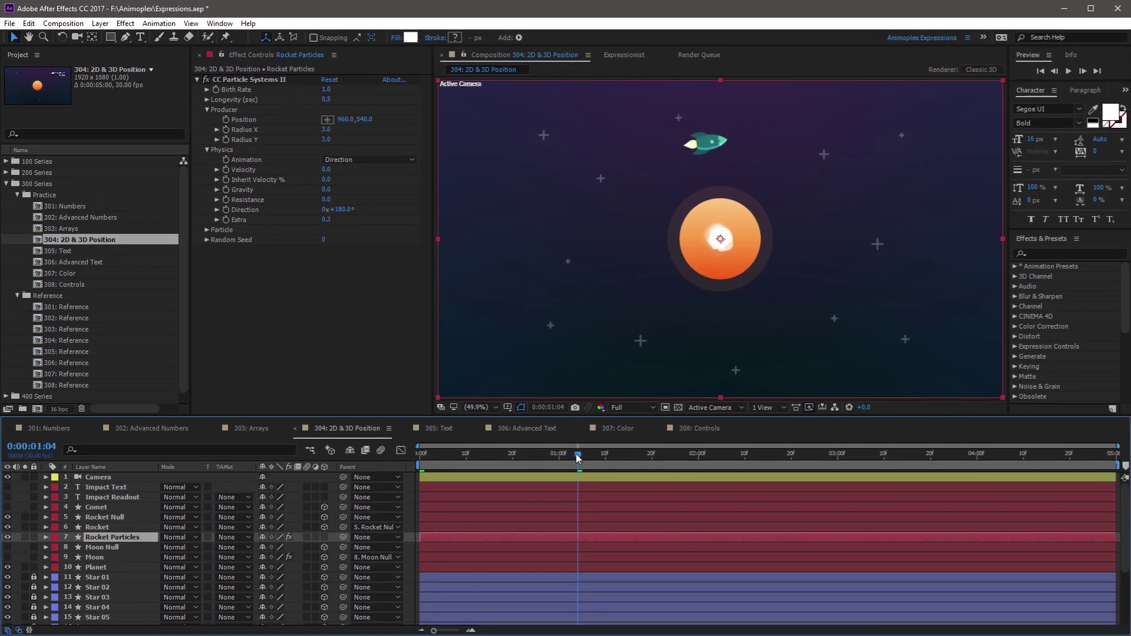
drag(577, 457, 386, 466)
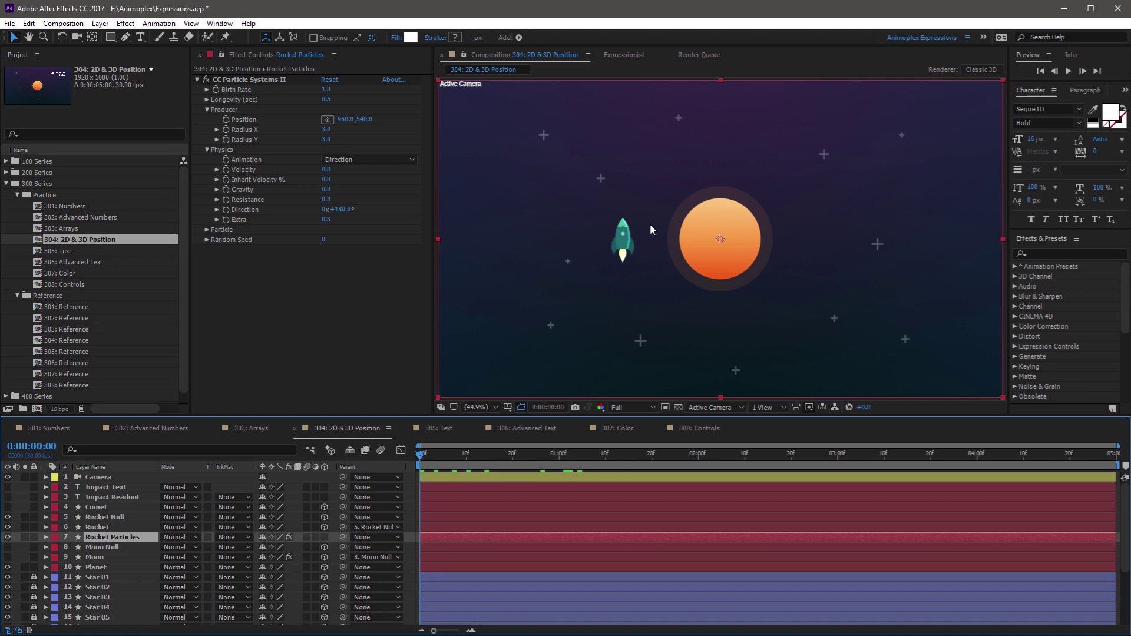
click(124, 524)
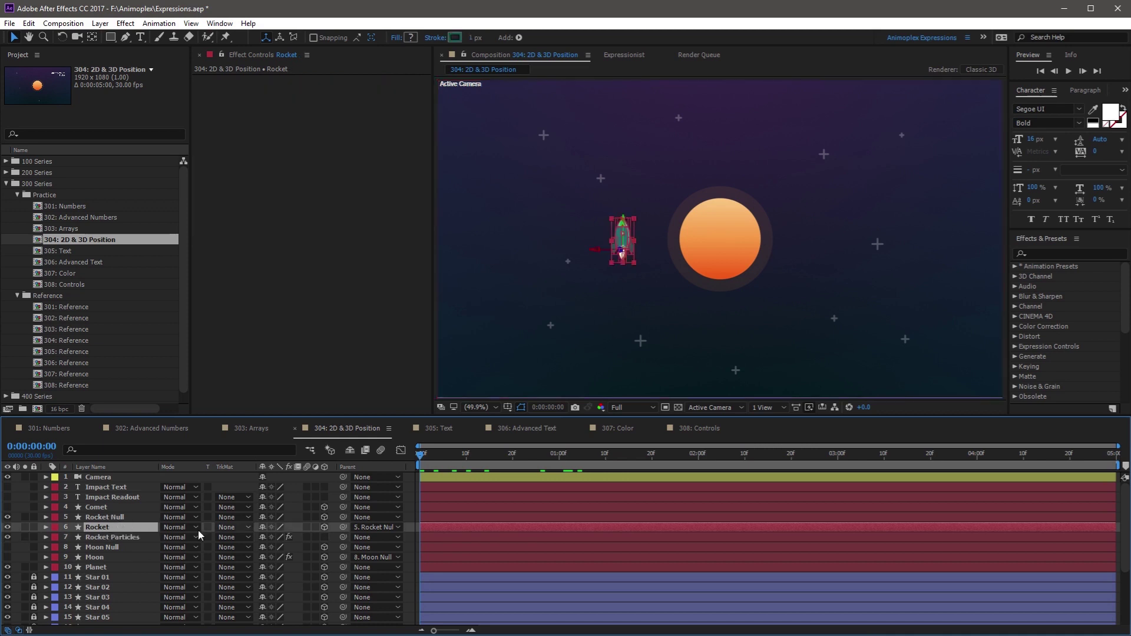
click(109, 516)
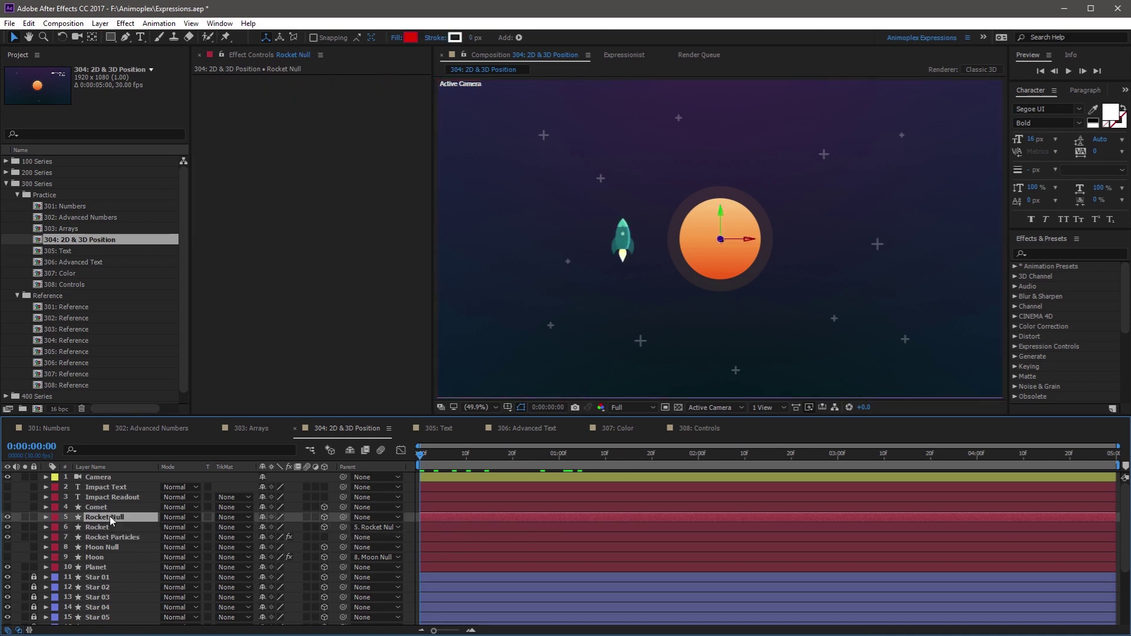
click(127, 535)
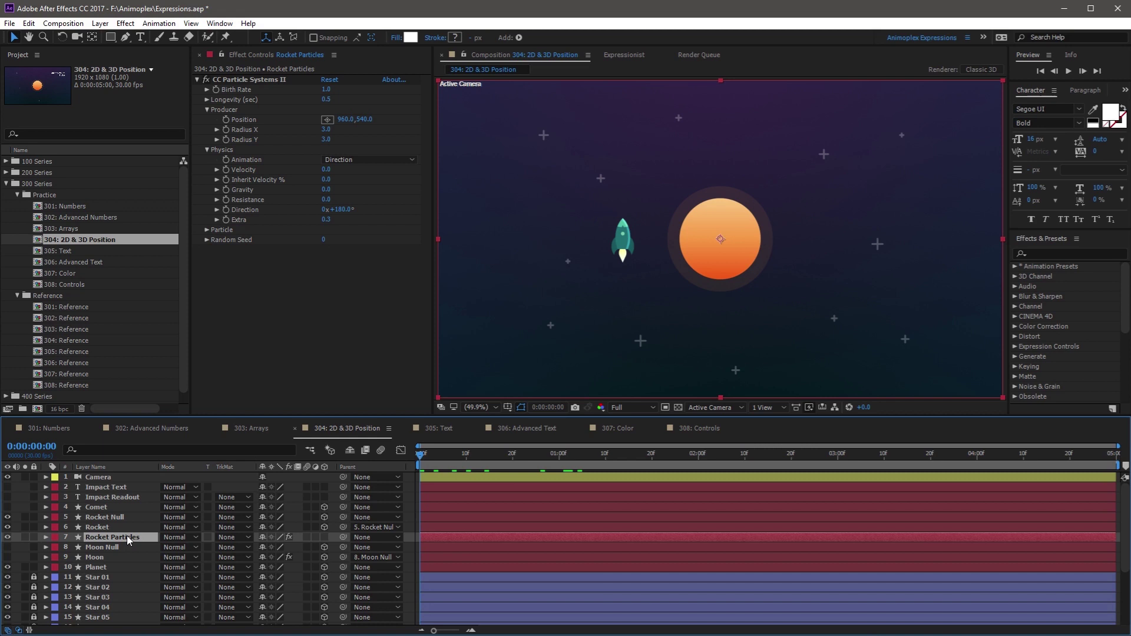
Add an expression to Producer Position and show only expression properties.
click(232, 108)
alt+click(229, 121)
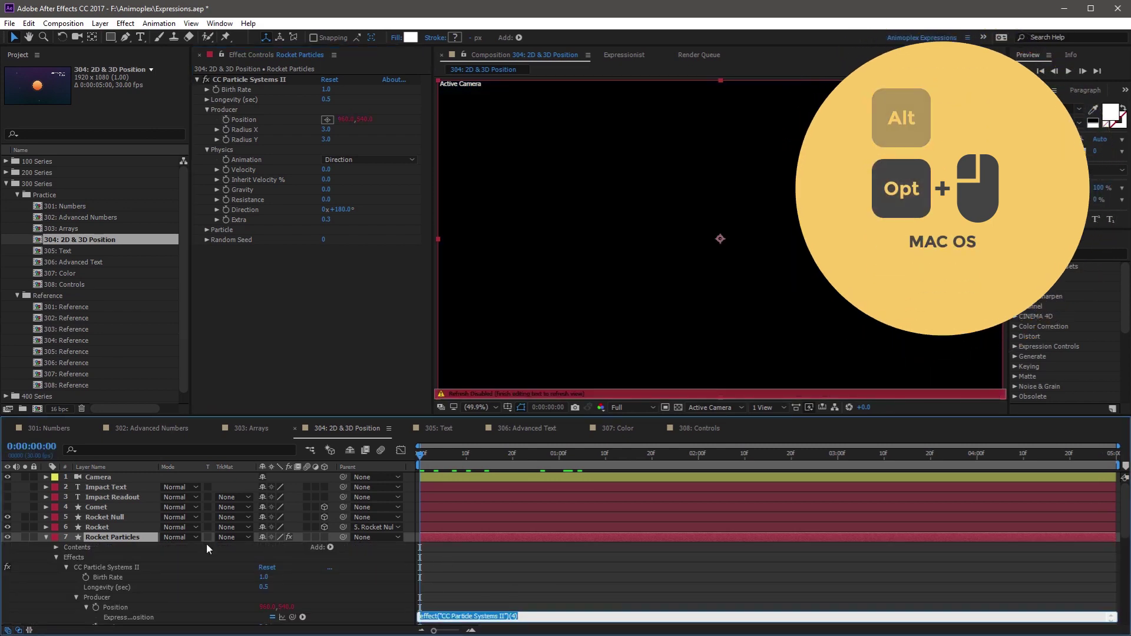
click(142, 539)
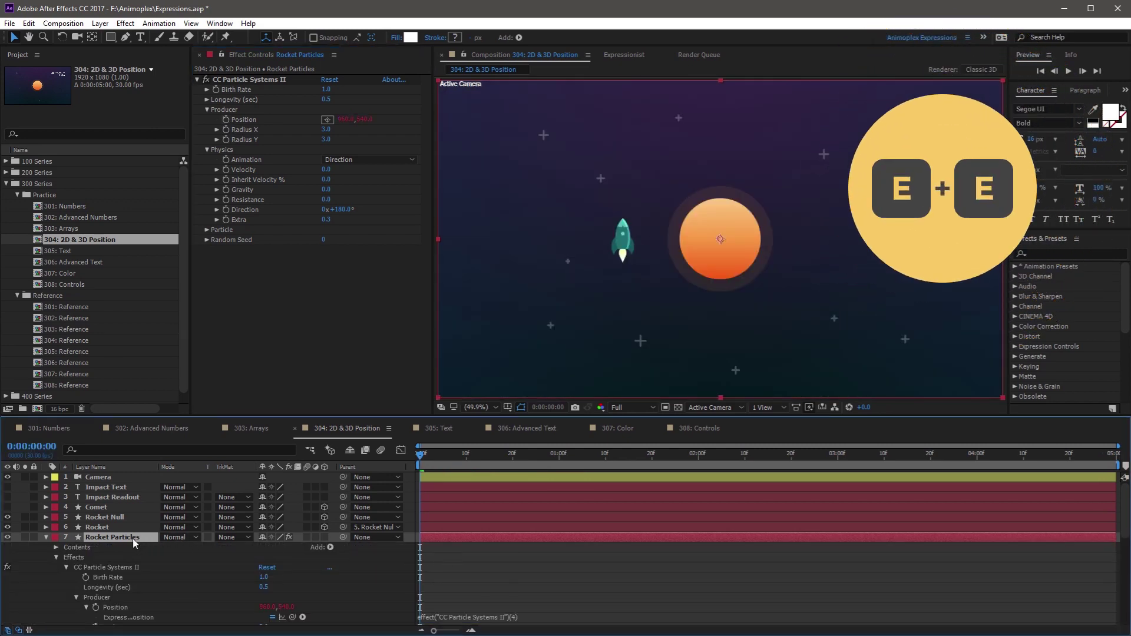
key(e)
key(e)
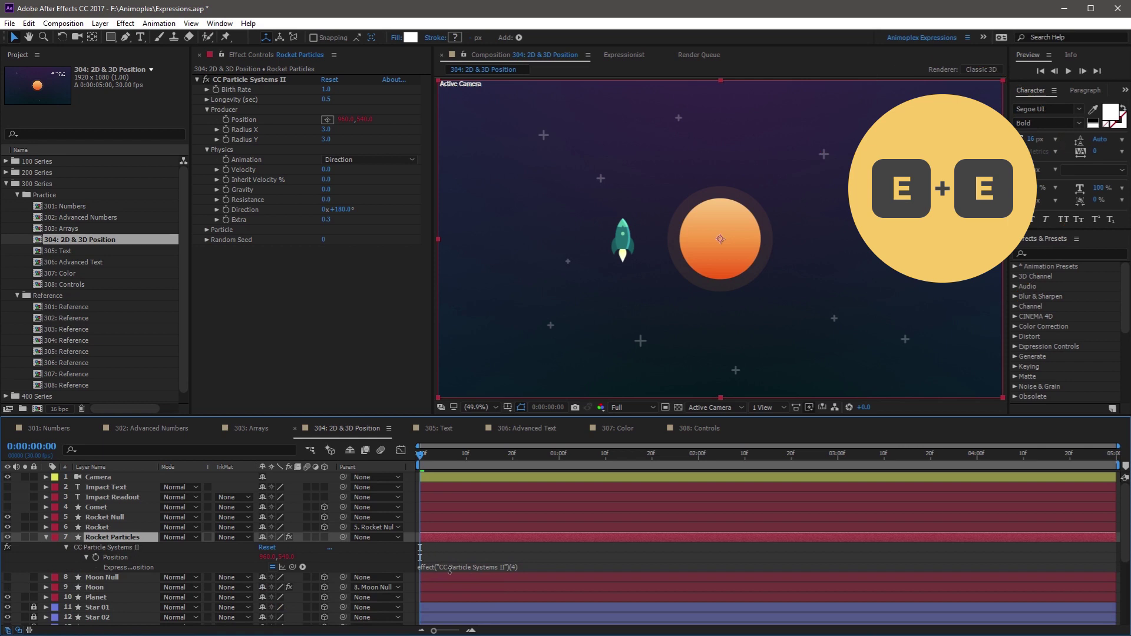
Pick-whip to Rocket and write roc.toComp(roc.transform.anchorPoint) on a second line.
click(463, 564)
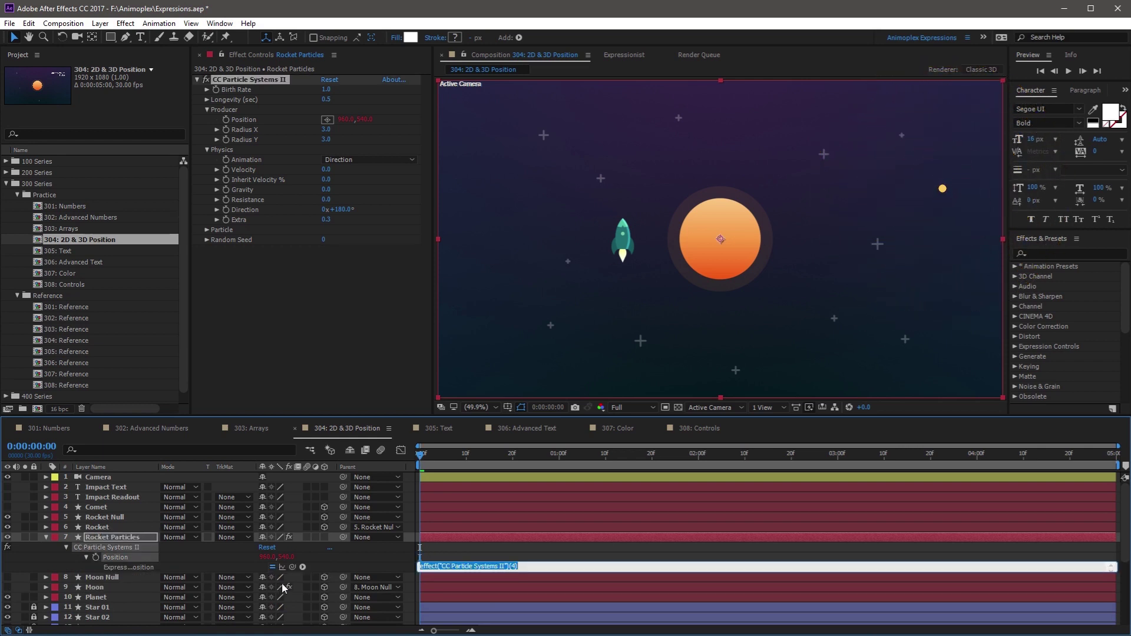
drag(292, 568, 103, 528)
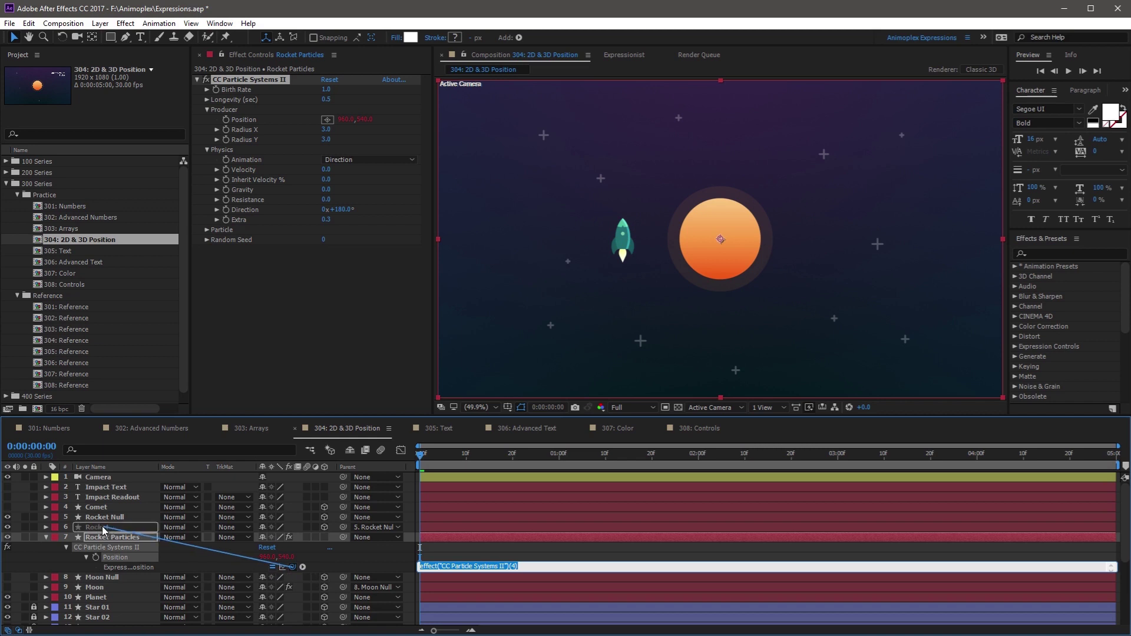
drag(103, 529, 102, 528)
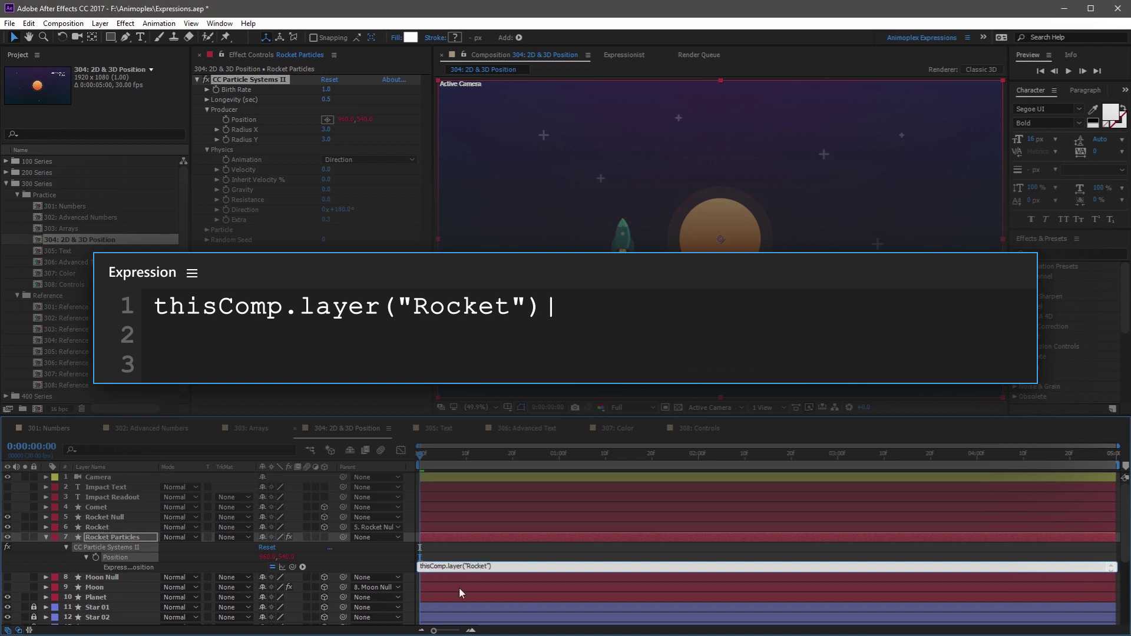
key(Home)
text(roc =)
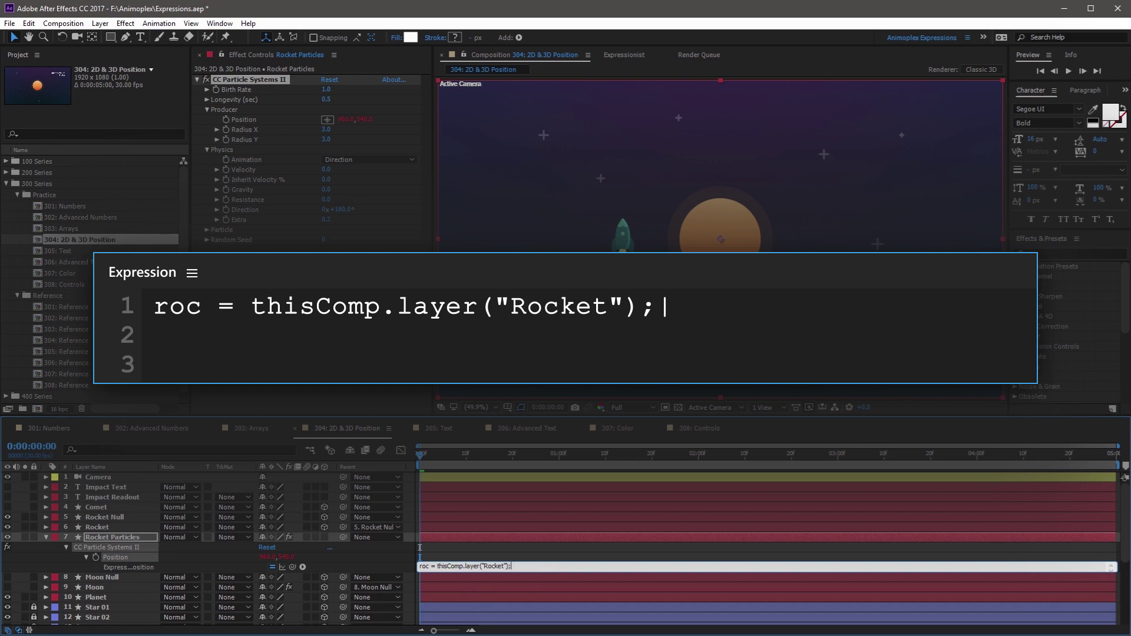
key(Return)
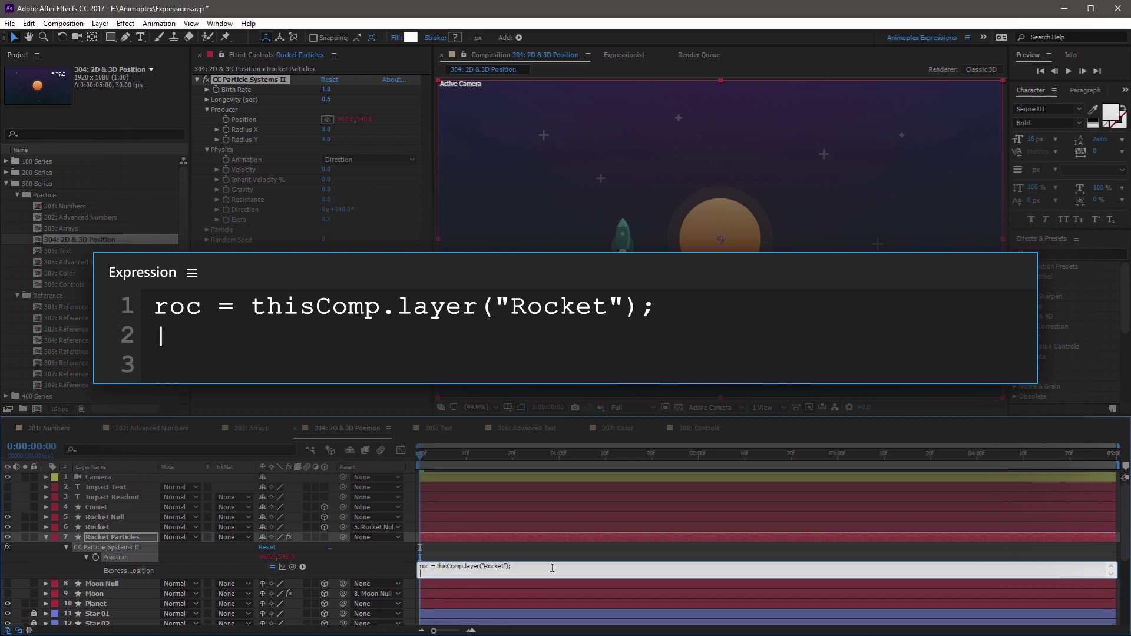
text(roc)
text(.t)
text(oComp)
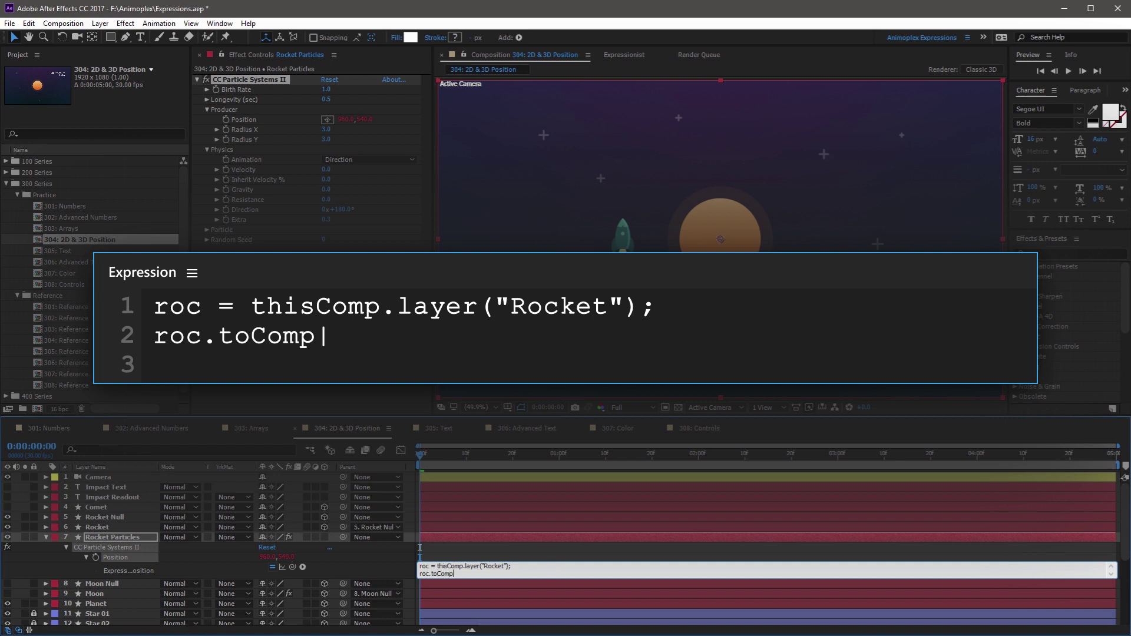
text(()
text(roc.)
text(transform.)
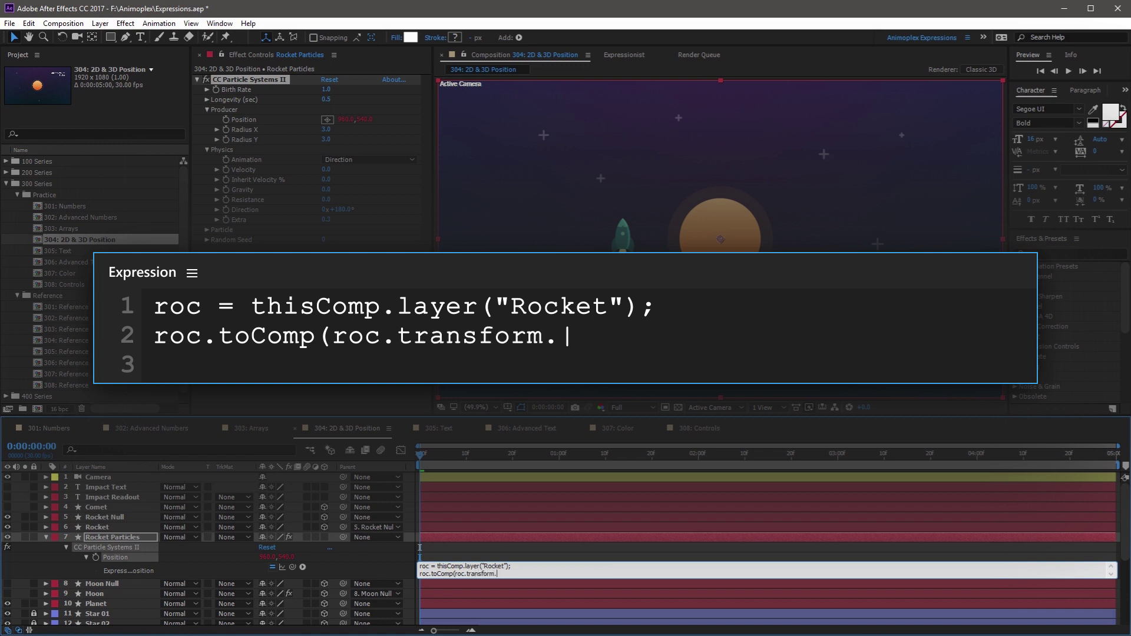
text(anchorPoint)
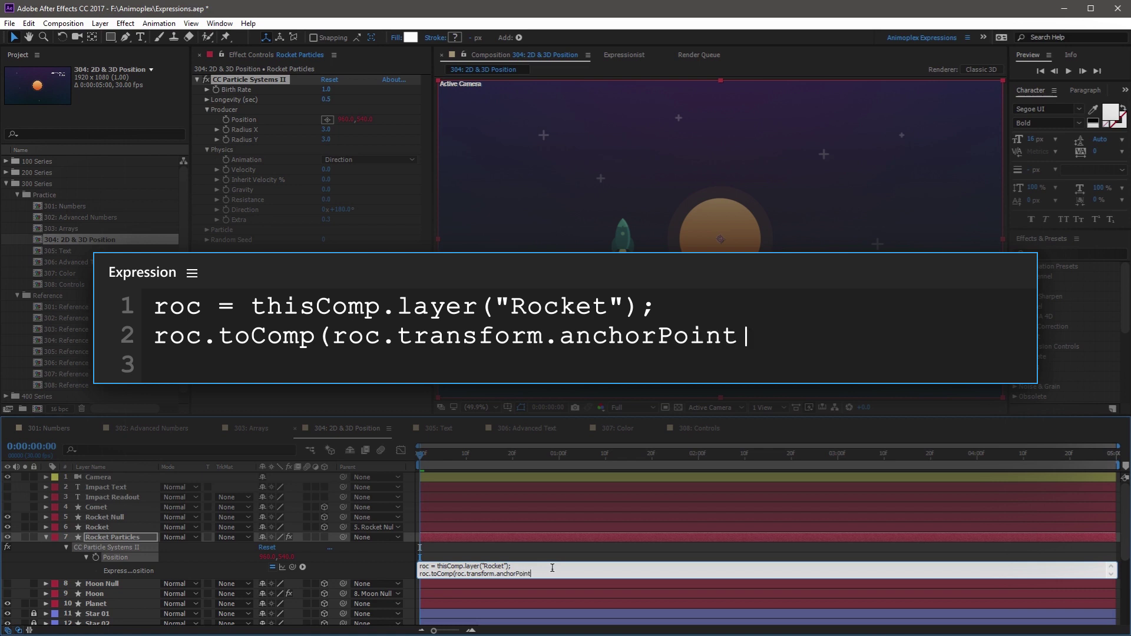
text())
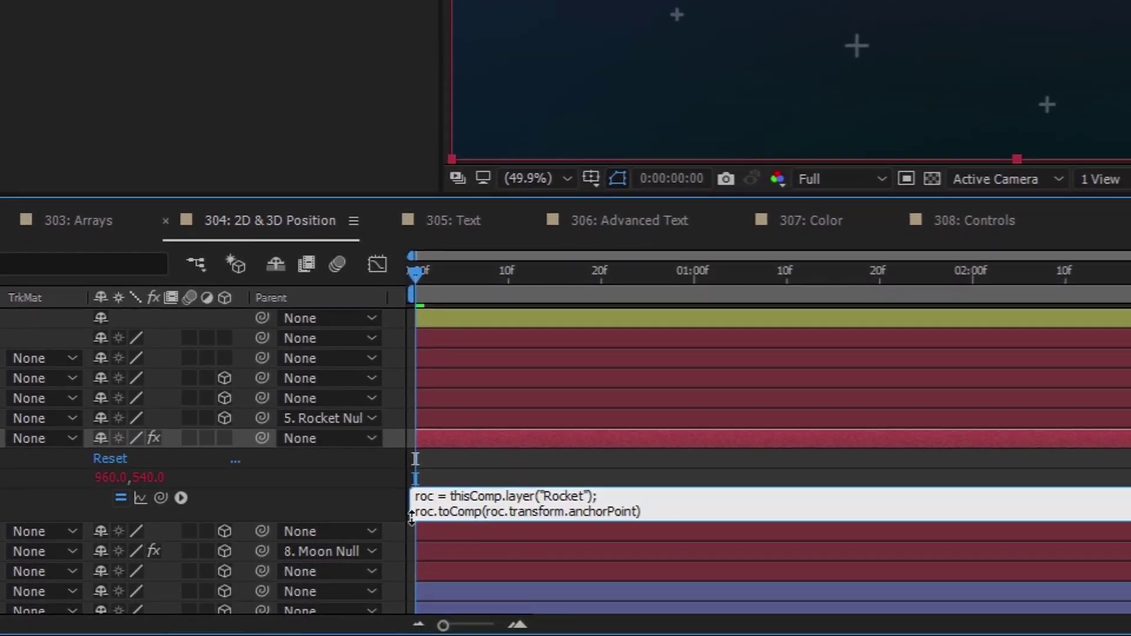
mouse_move(439, 511)
mouse_down()
mouse_move(639, 513)
mouse_move(562, 512)
mouse_up()
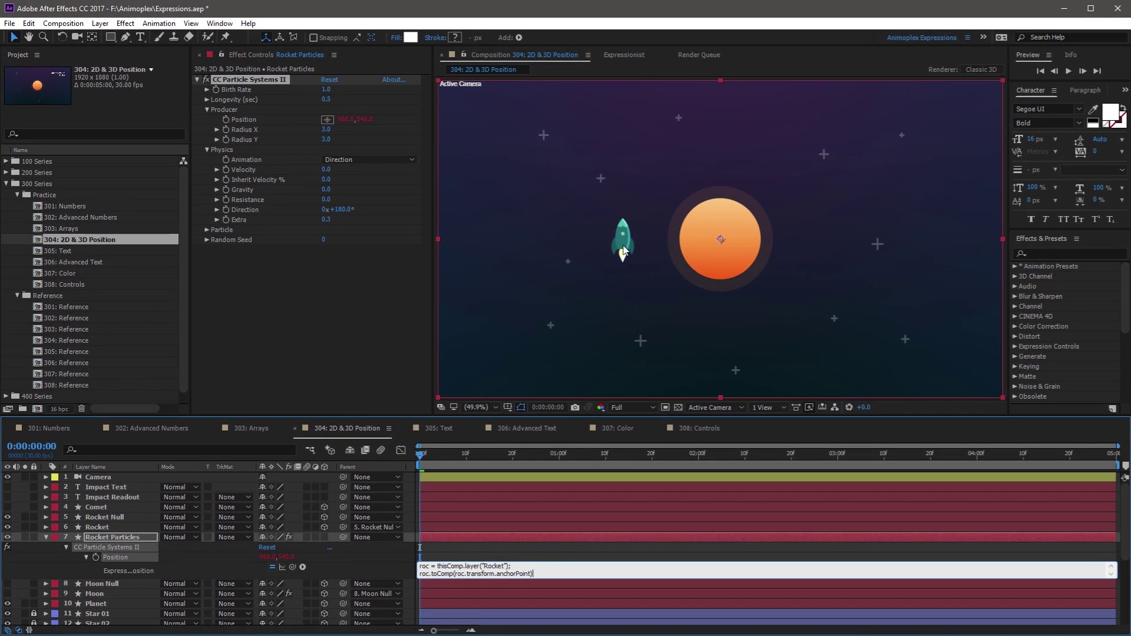
Commit the toComp expression and preview smoke trailing the orbiting rocket.
click(623, 253)
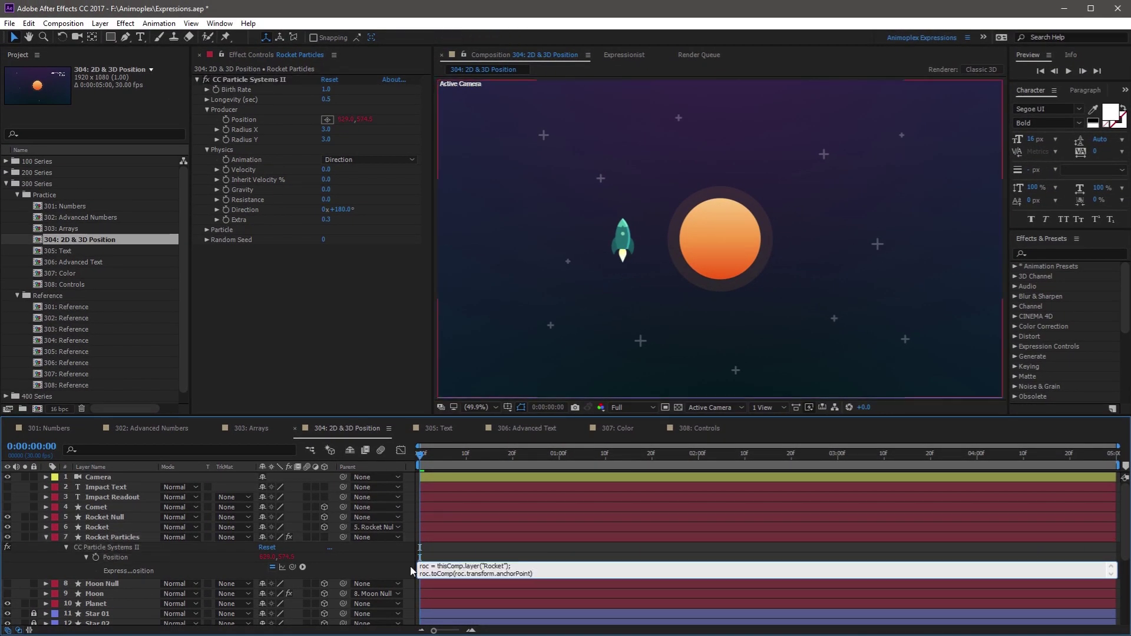
click(402, 562)
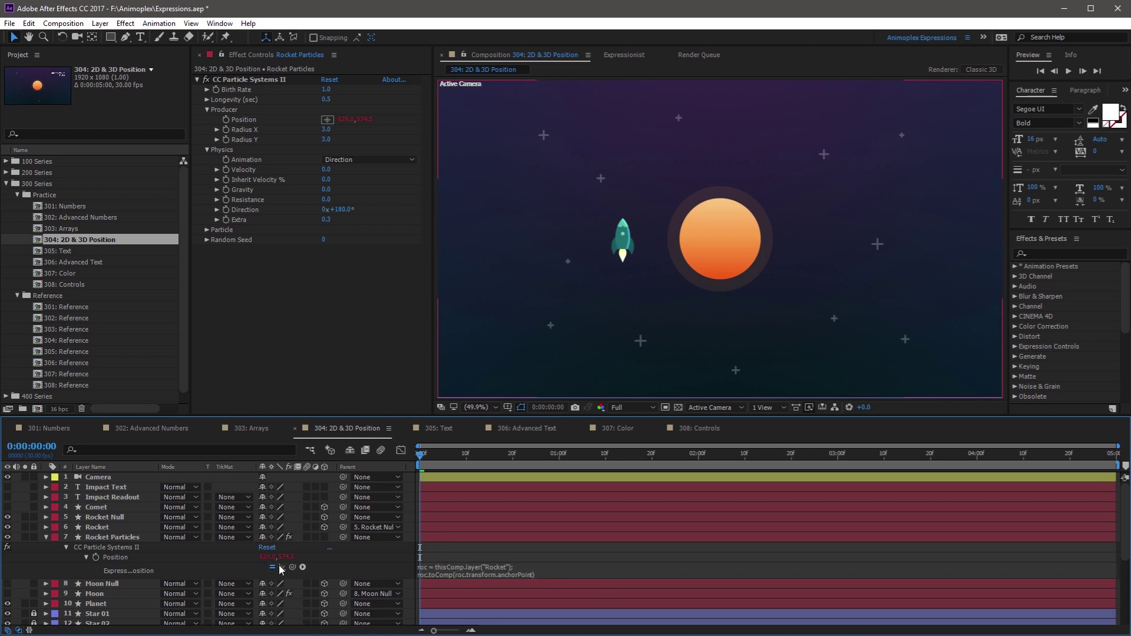
key(space)
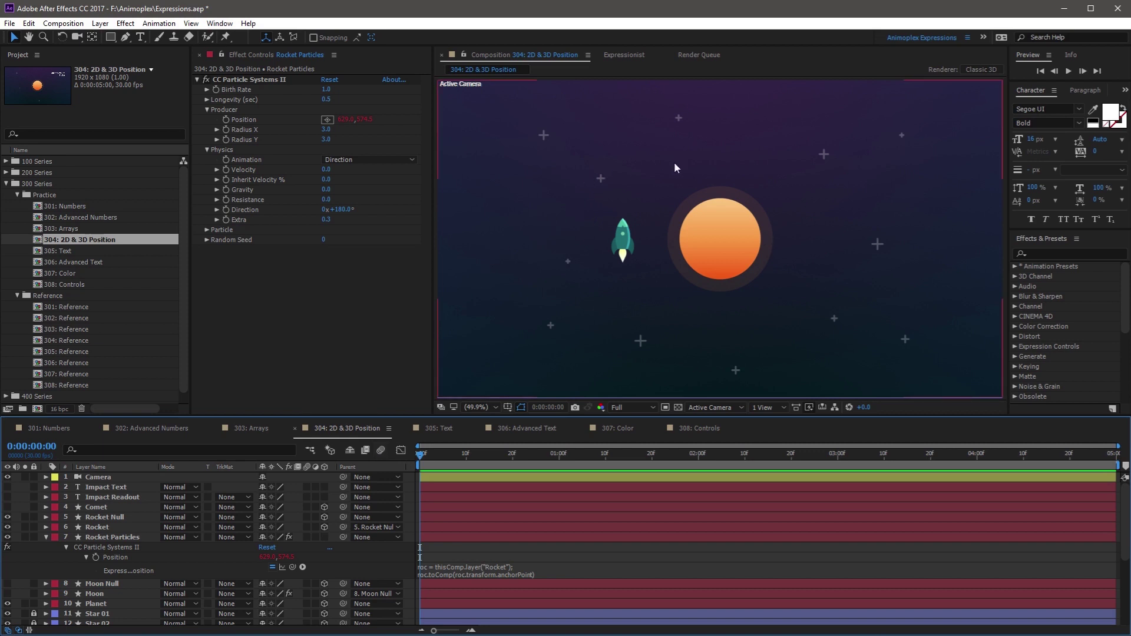
Collapse Rocket Particles and hide all three rocket layers.
click(107, 536)
key(u)
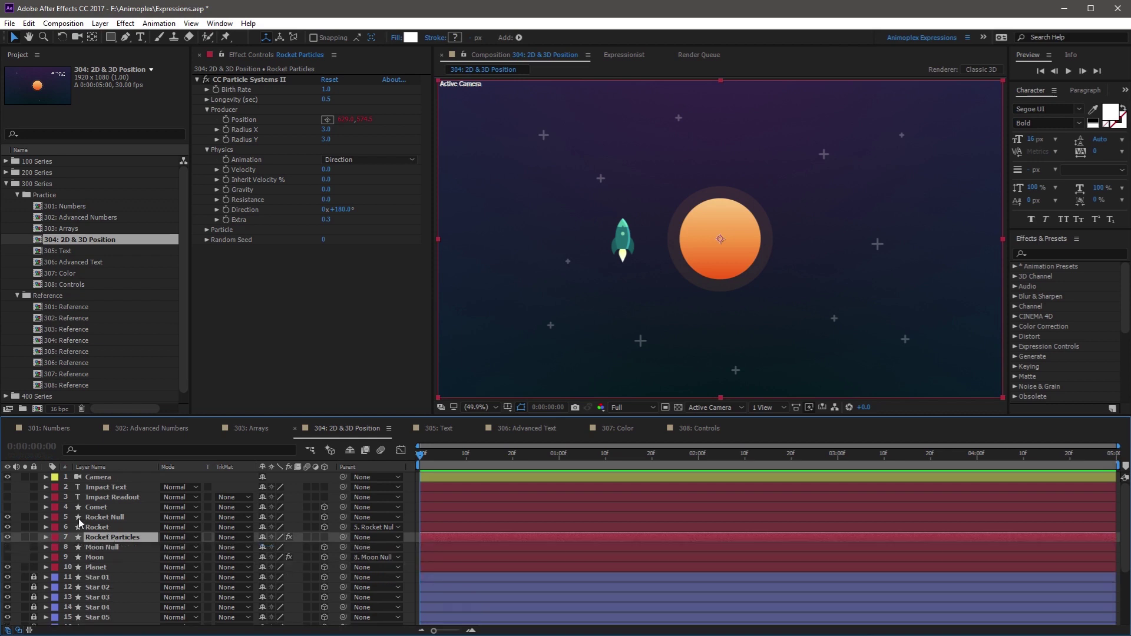
shift+click(80, 517)
drag(8, 517, 7, 536)
Show the Moon Null and Moon layers, preview the orbit, and stop at frame 0.
click(107, 546)
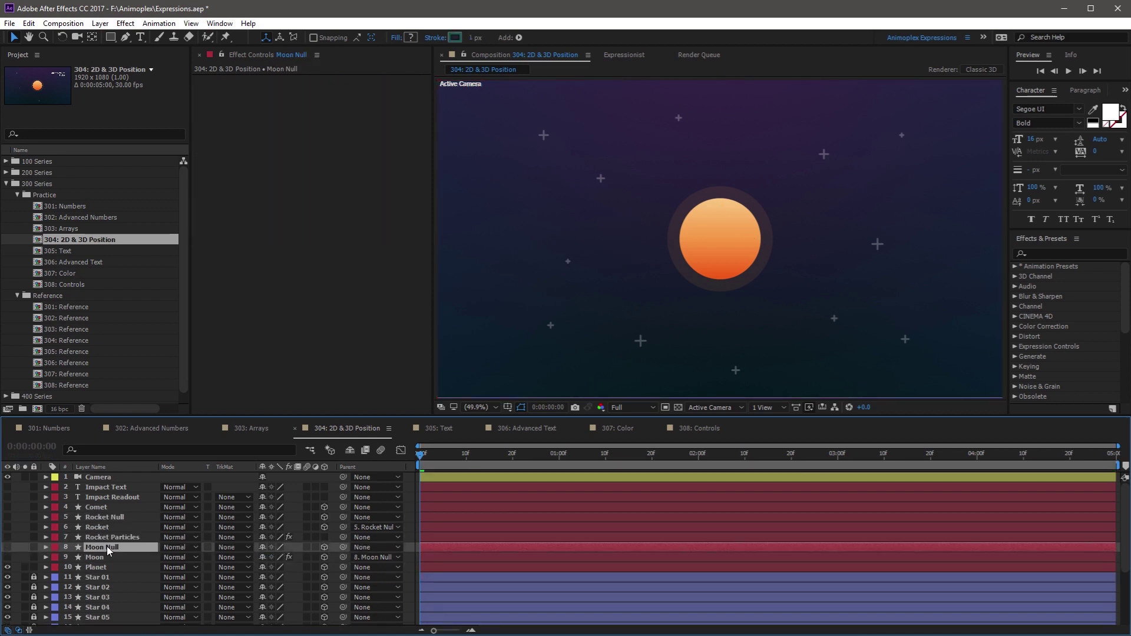
drag(7, 548, 7, 558)
click(363, 458)
key(space)
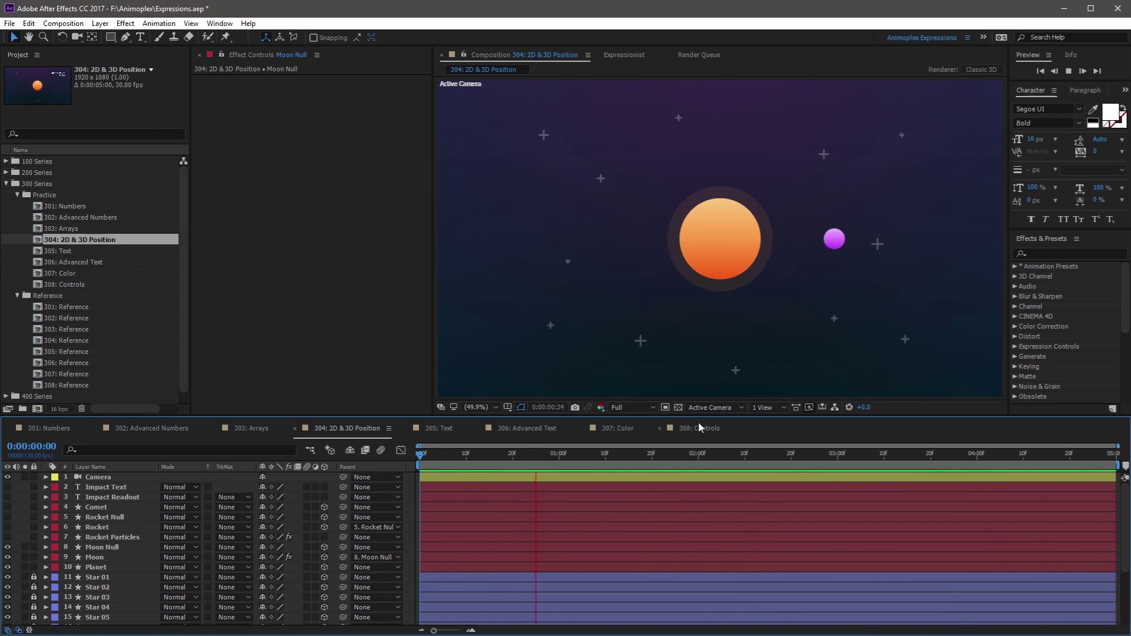
key(space)
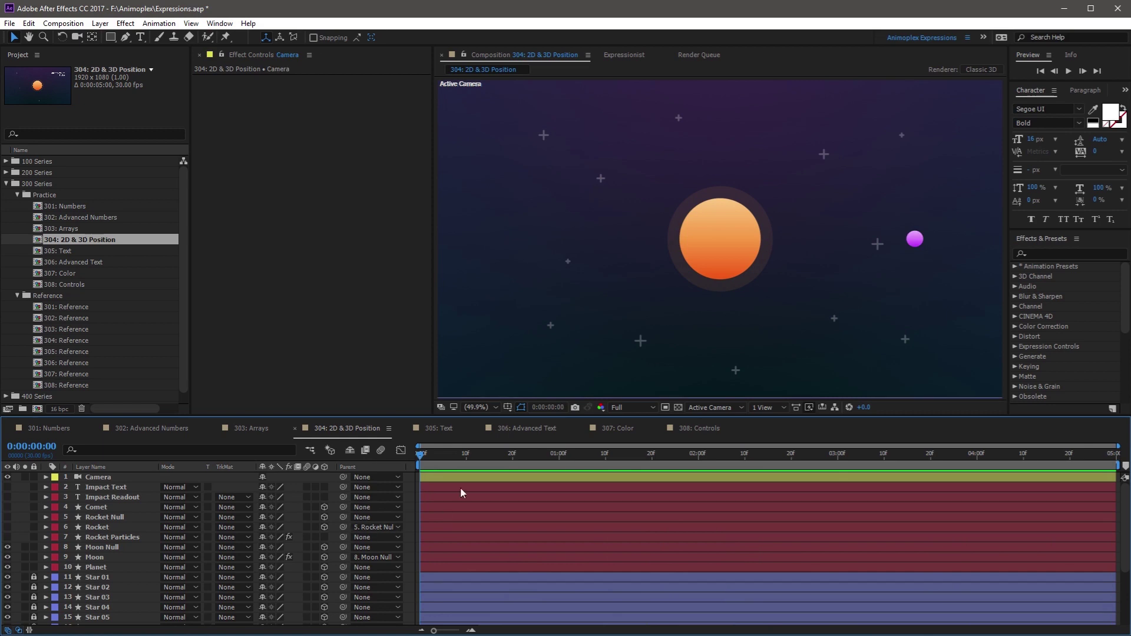
Give Camera Position a Moon-linked expression returning moon.toWorld(moon.transform.anchorPoint).
click(105, 476)
key(p)
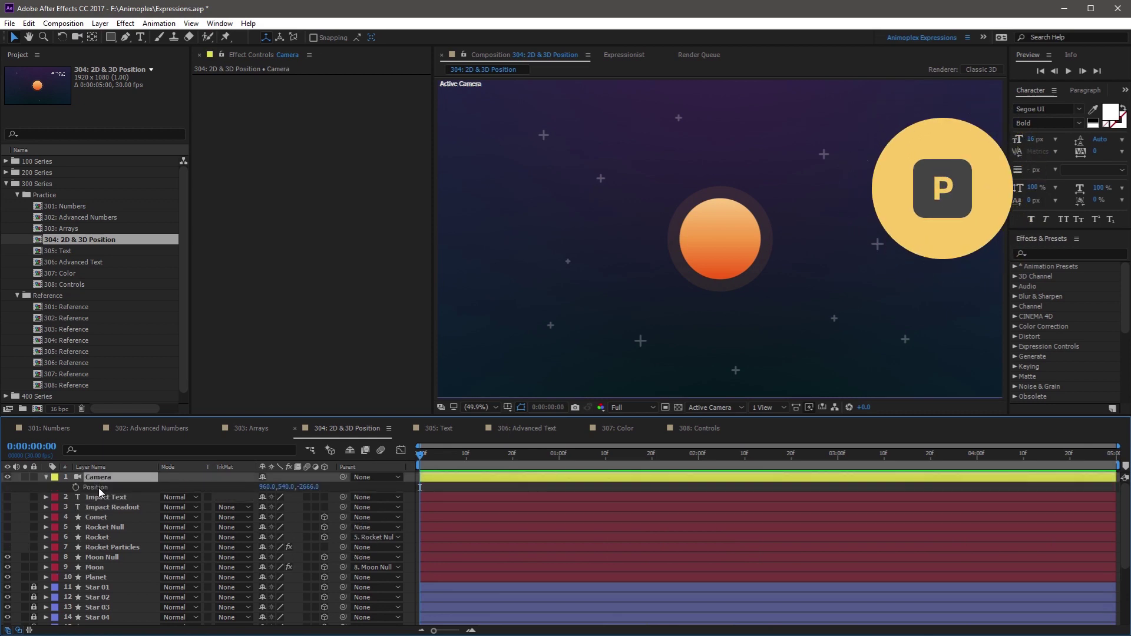
alt+click(75, 487)
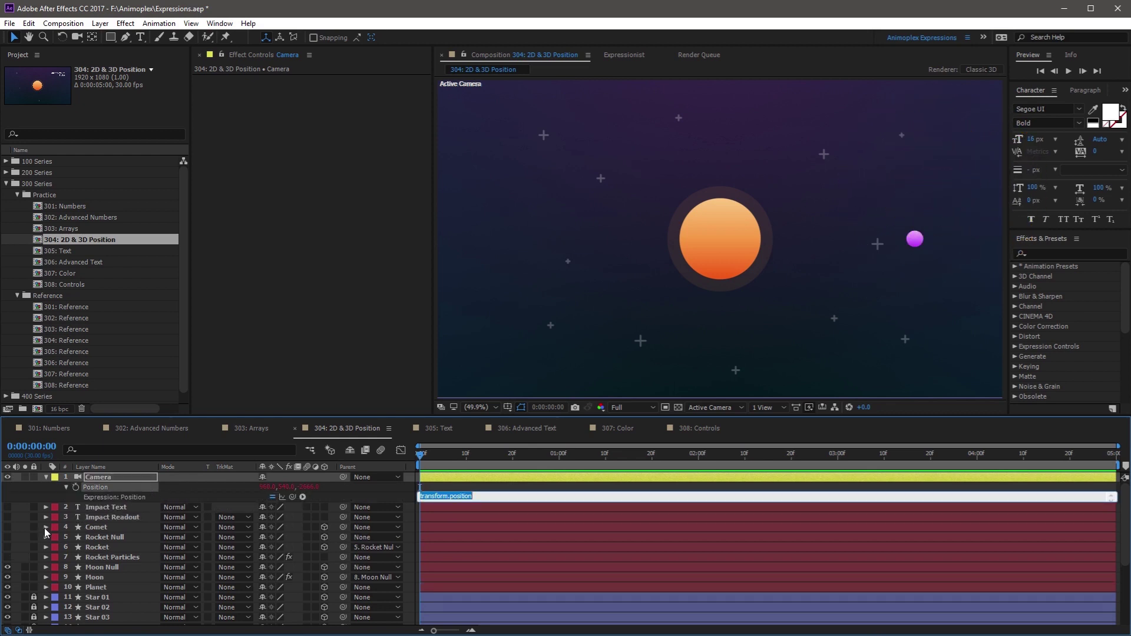
text(moon =)
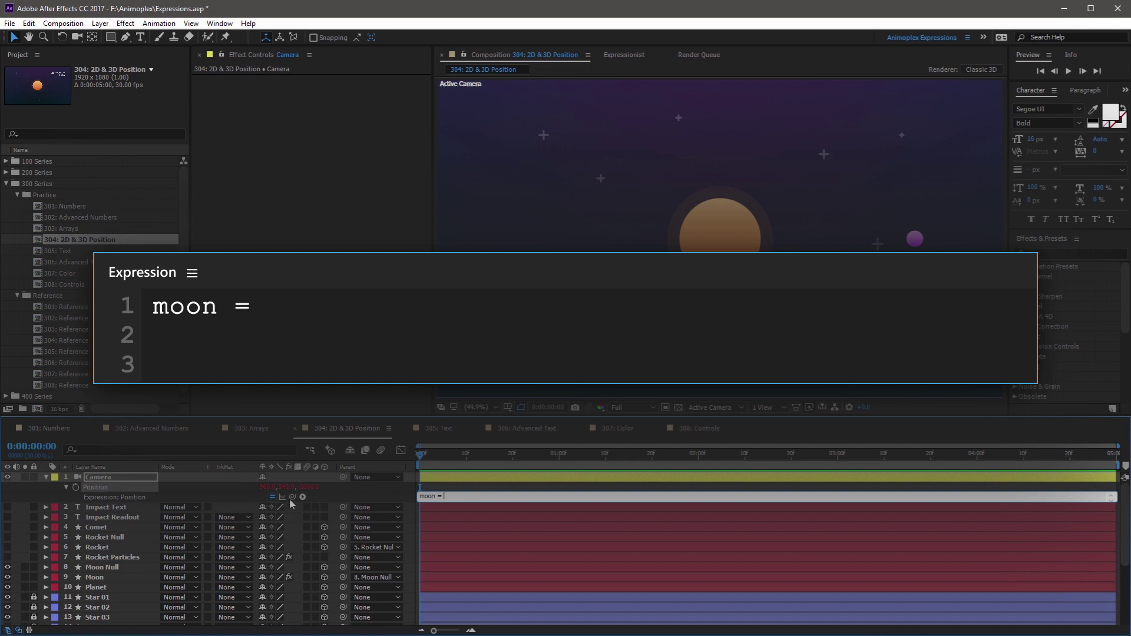
drag(294, 495, 98, 579)
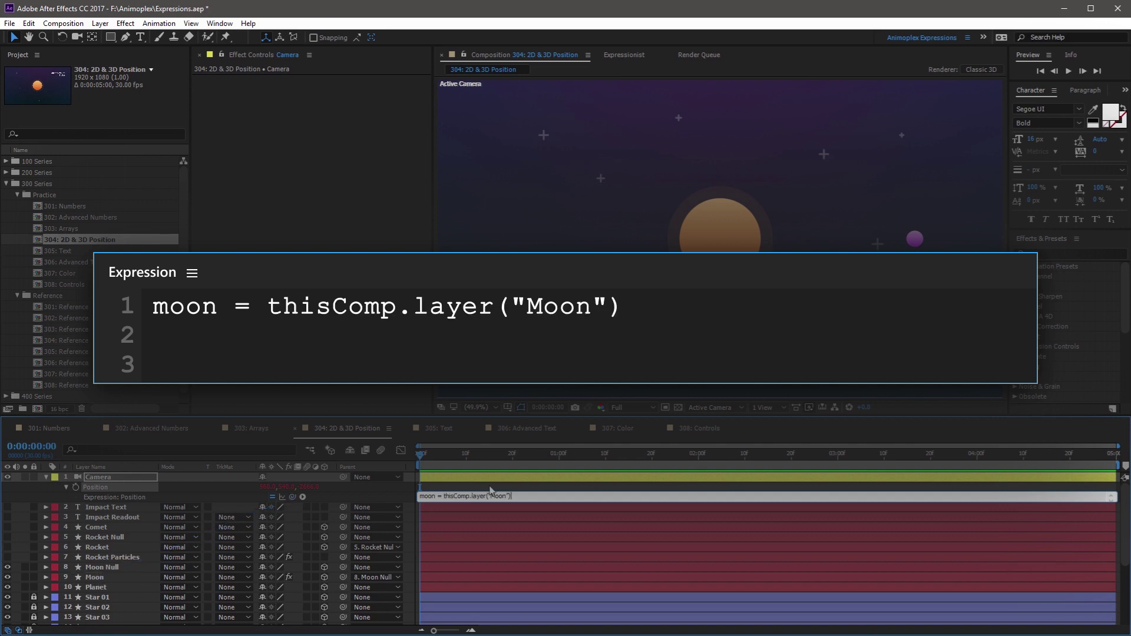
text(;)
key(Return)
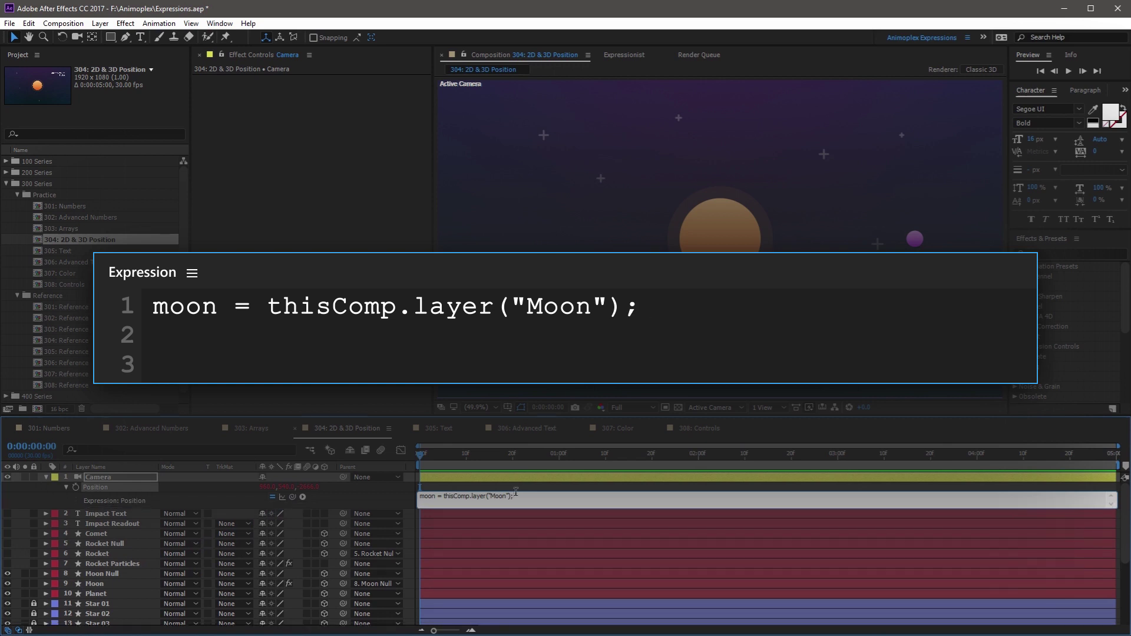
text(moon.)
text(toWorld)
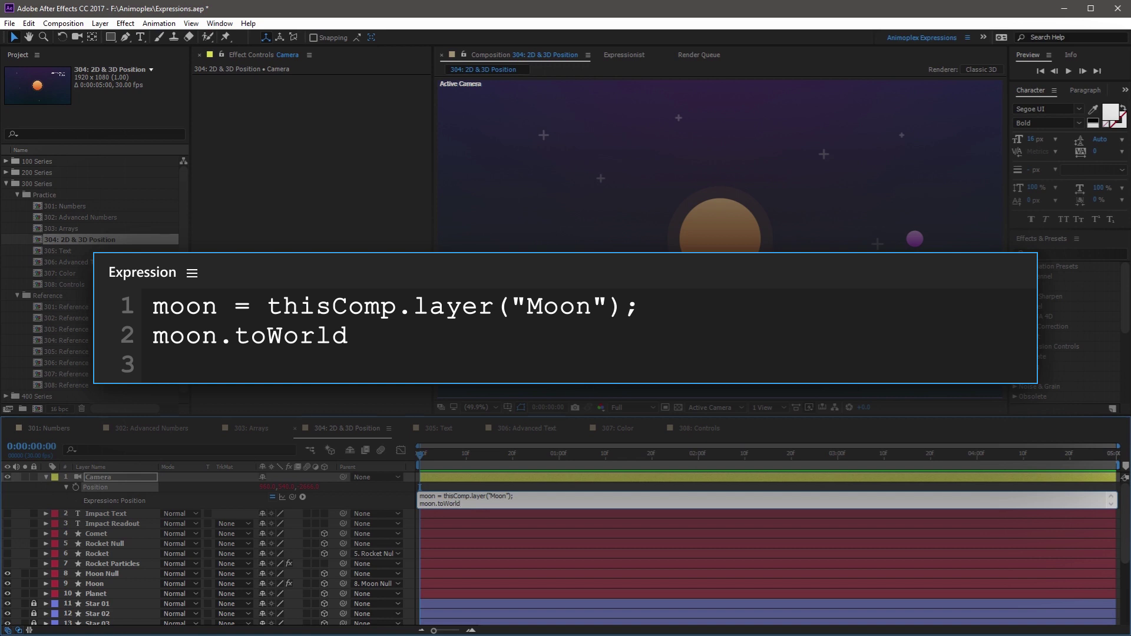
text(()
text(moon.)
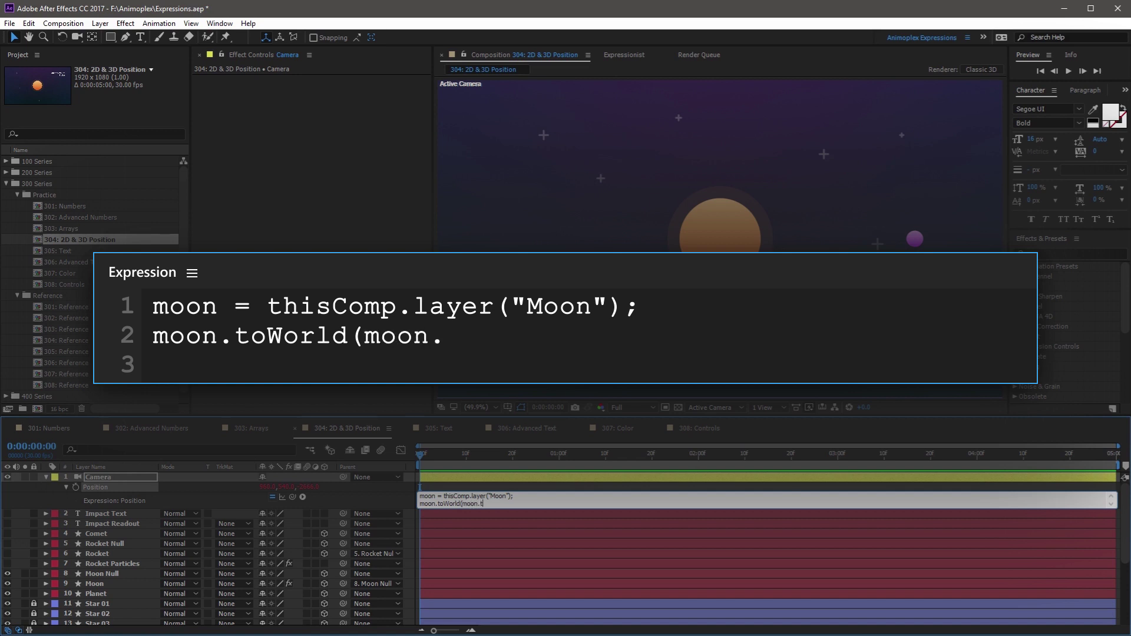
text(transform.anchorPoint)
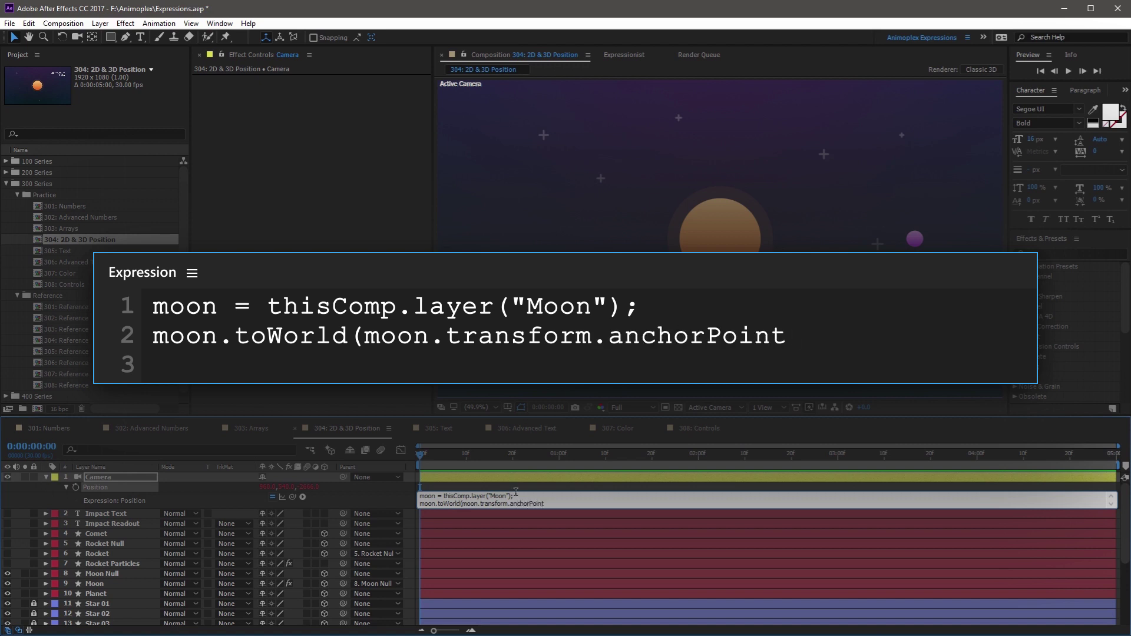
text())
Commit the camera expression, check the Moon's zoom slider, and reselect Camera.
click(374, 492)
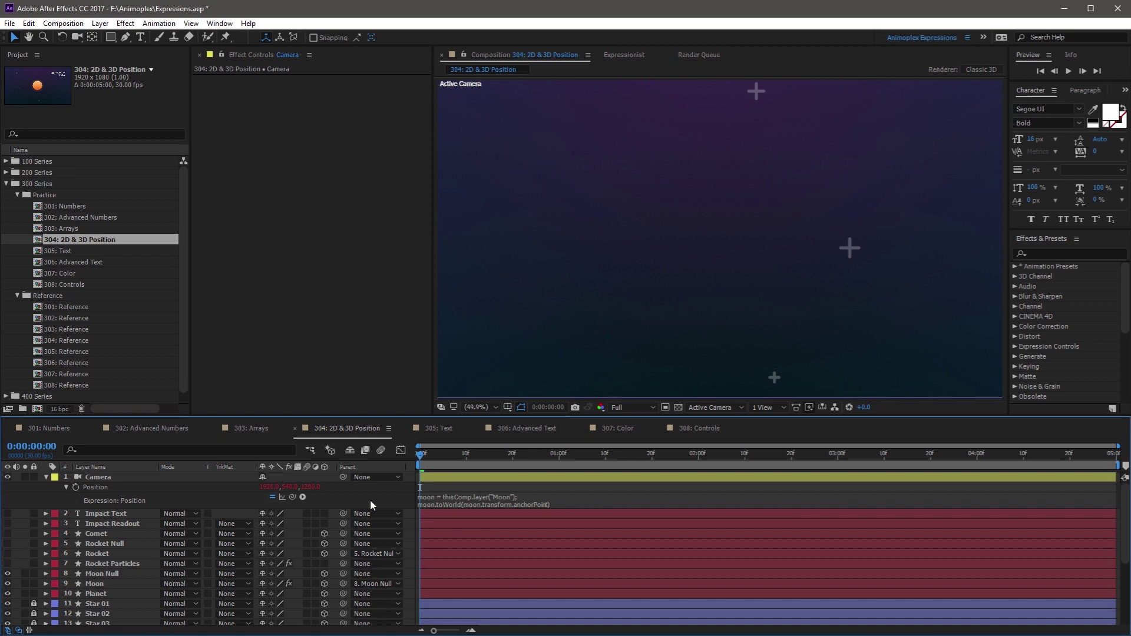
click(106, 477)
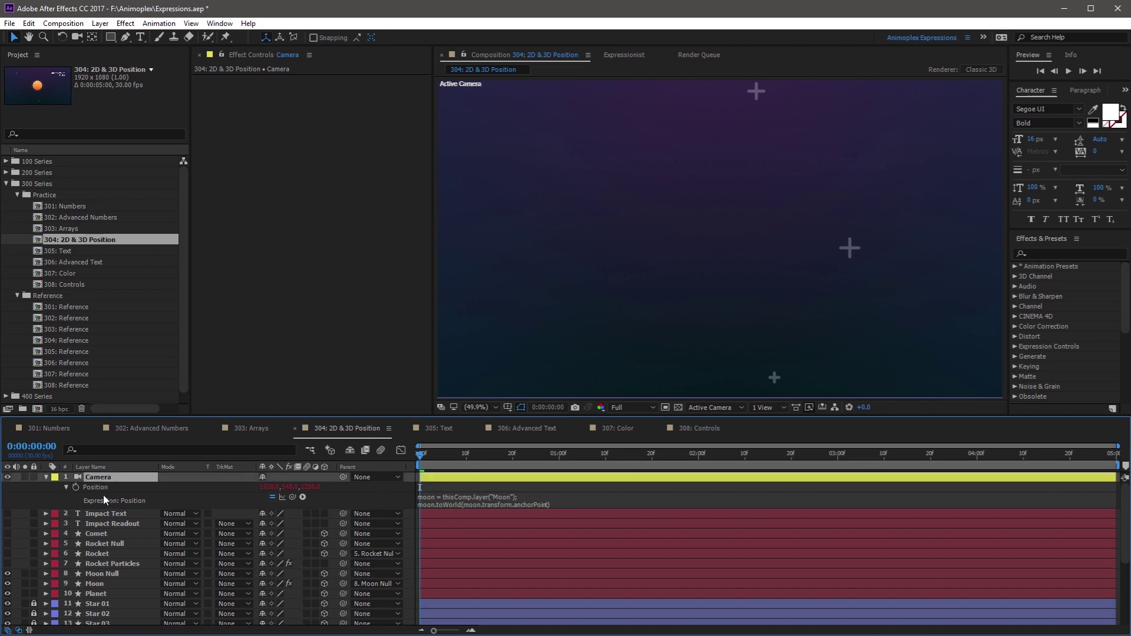
click(102, 584)
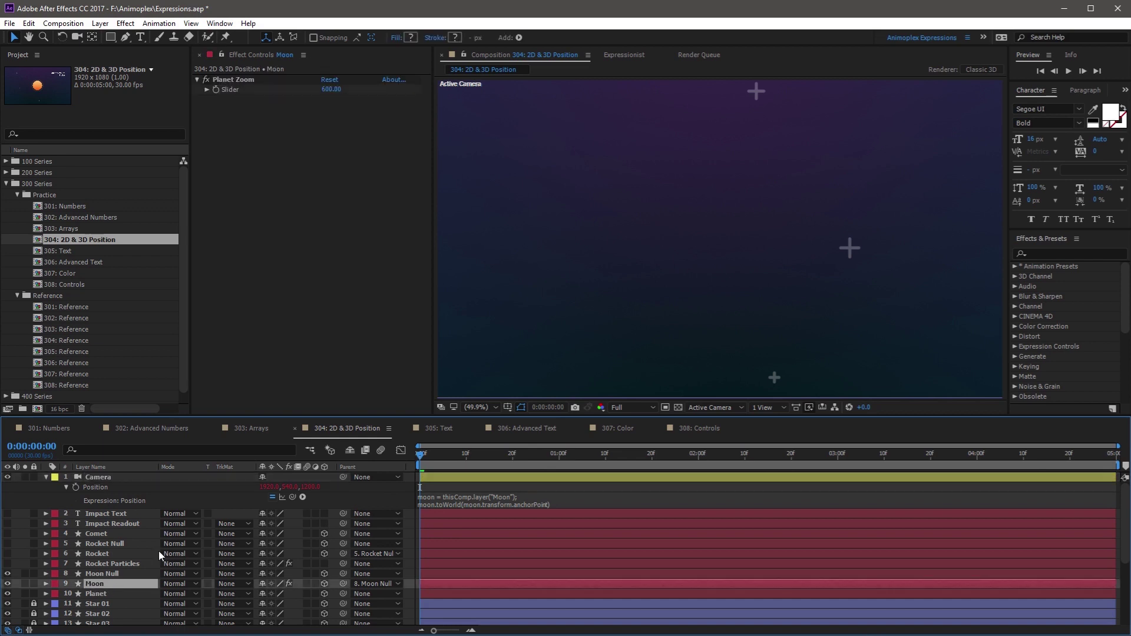
click(116, 478)
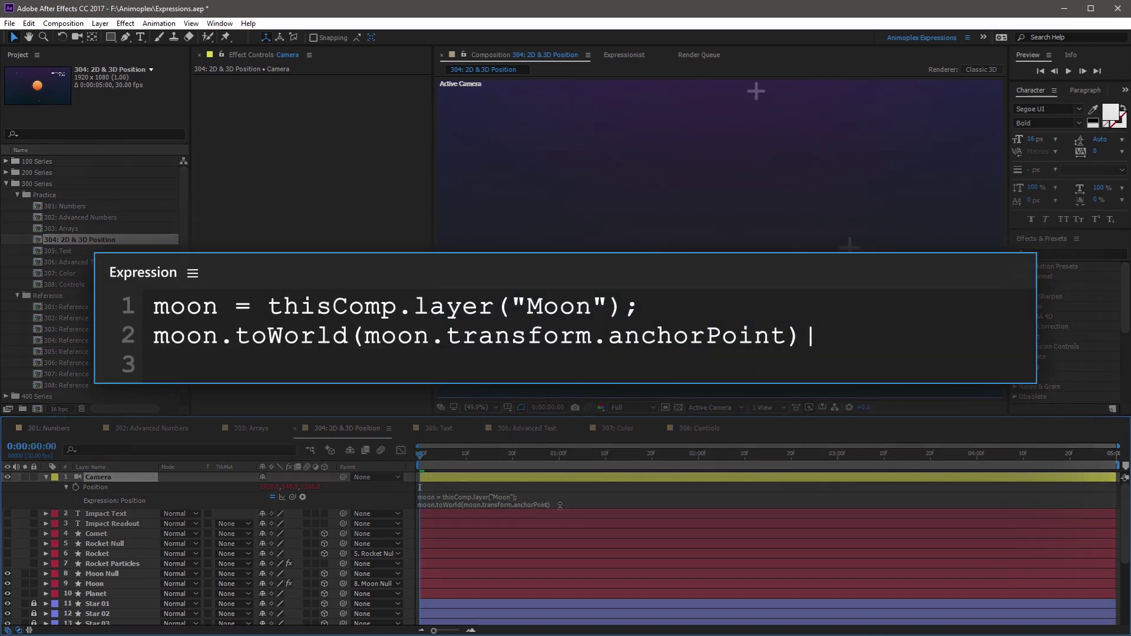
Append - [0, 0, 0] to the camera Position expression, linking the last 0 to Moon Zoom.
click(567, 504)
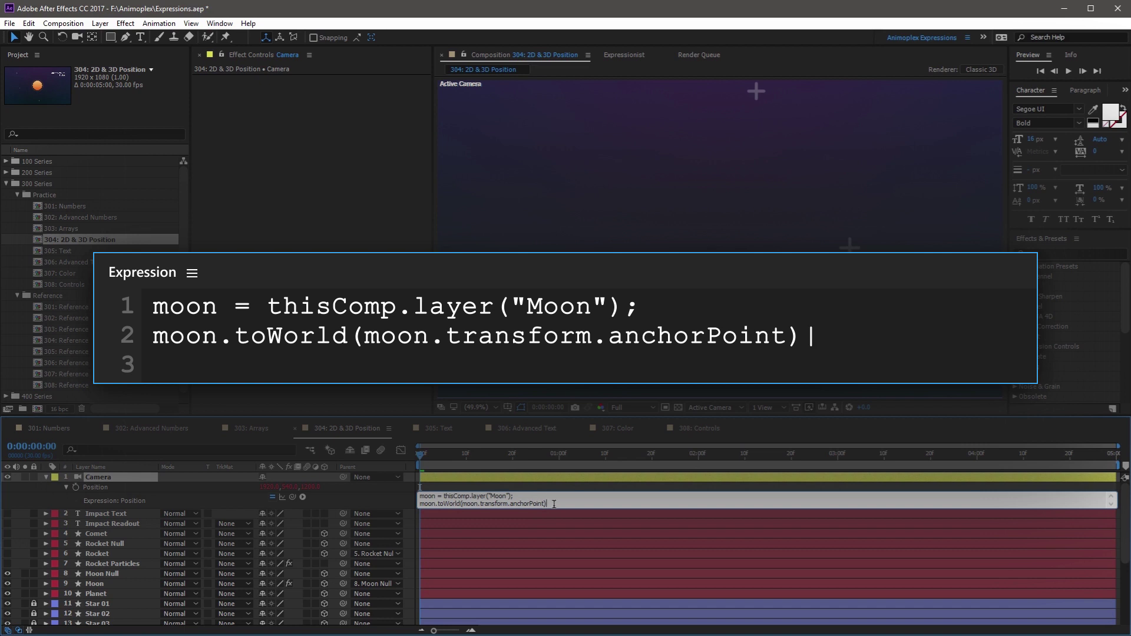
text( - )
text([)
text(0, 0, 0])
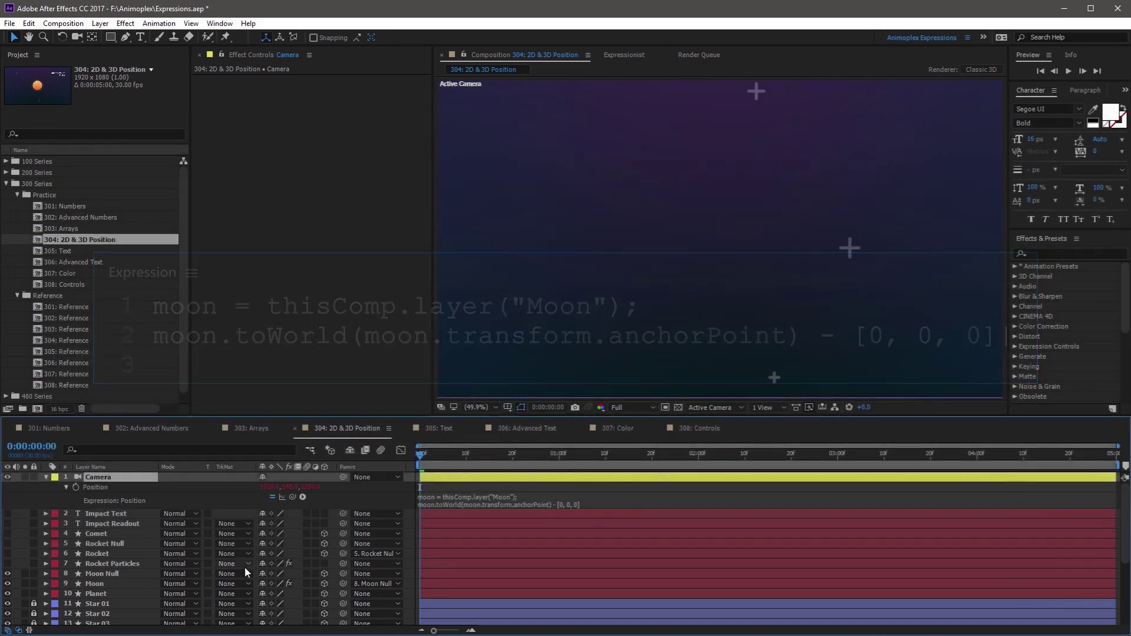
click(101, 584)
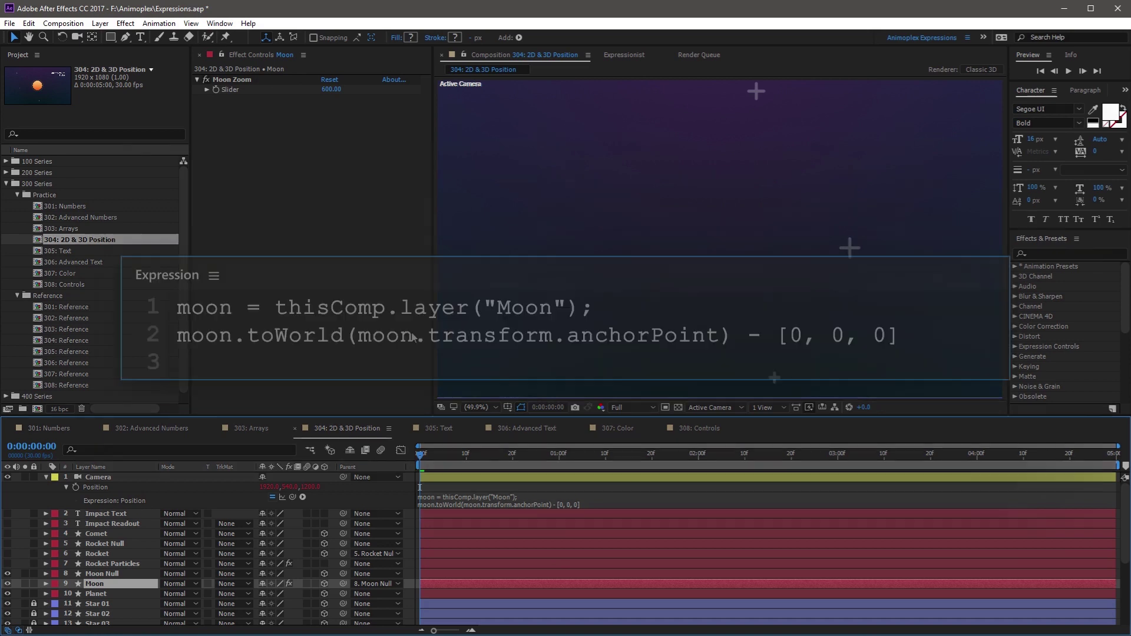
click(574, 502)
click(572, 502)
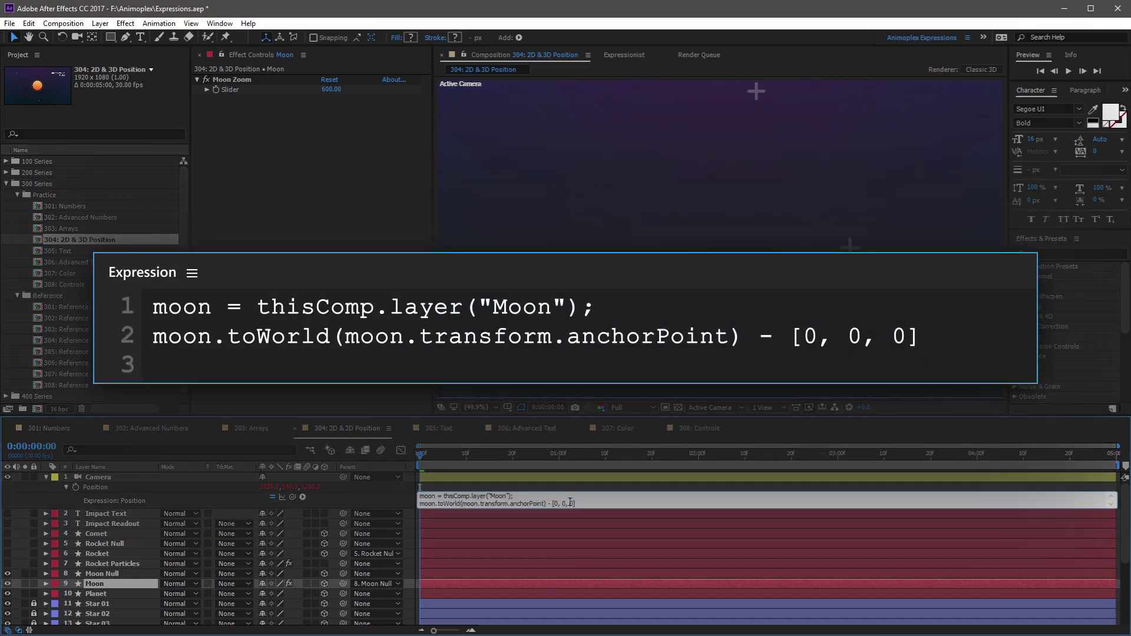
double_click(571, 503)
drag(292, 497, 228, 92)
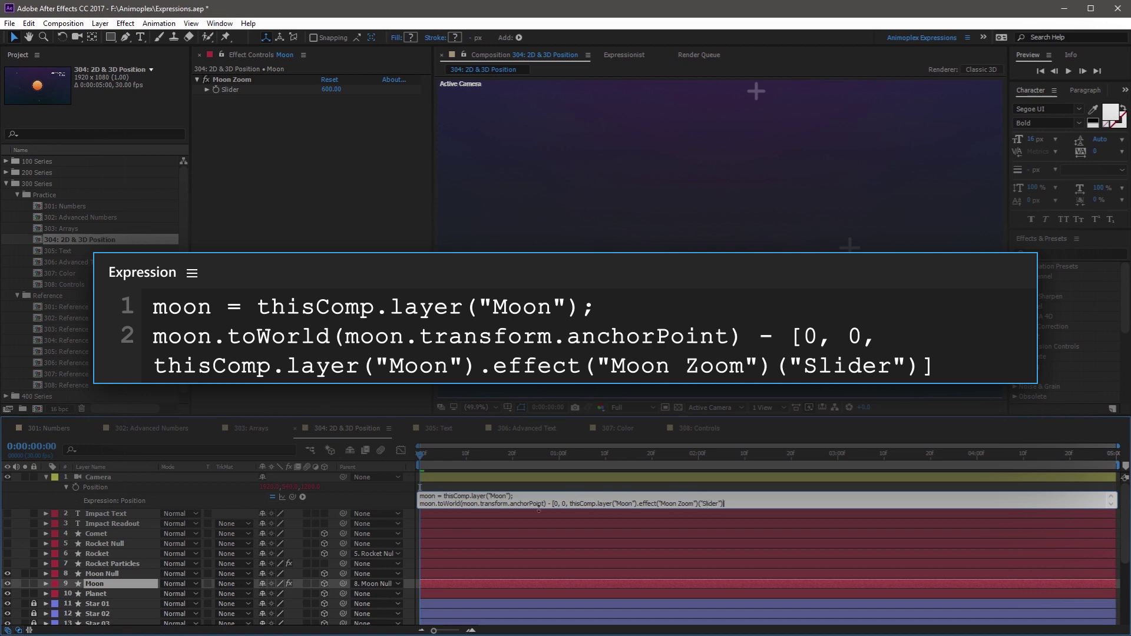
Commit the camera expression, deselect the Moon layer and preview the camera tracking the moon.
click(396, 495)
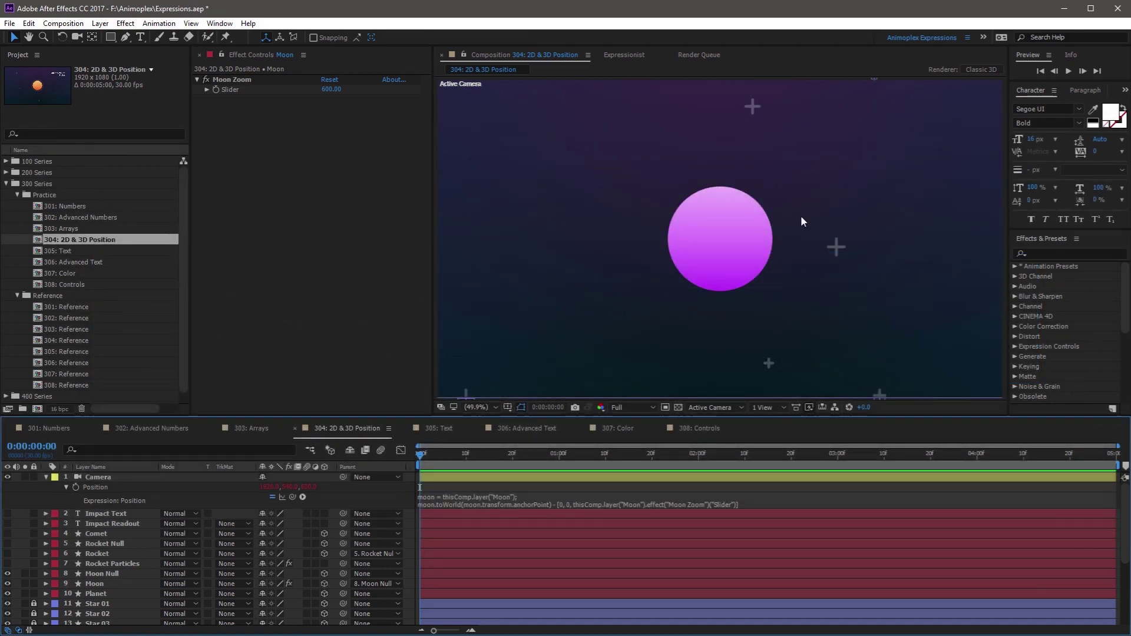
click(343, 501)
key(space)
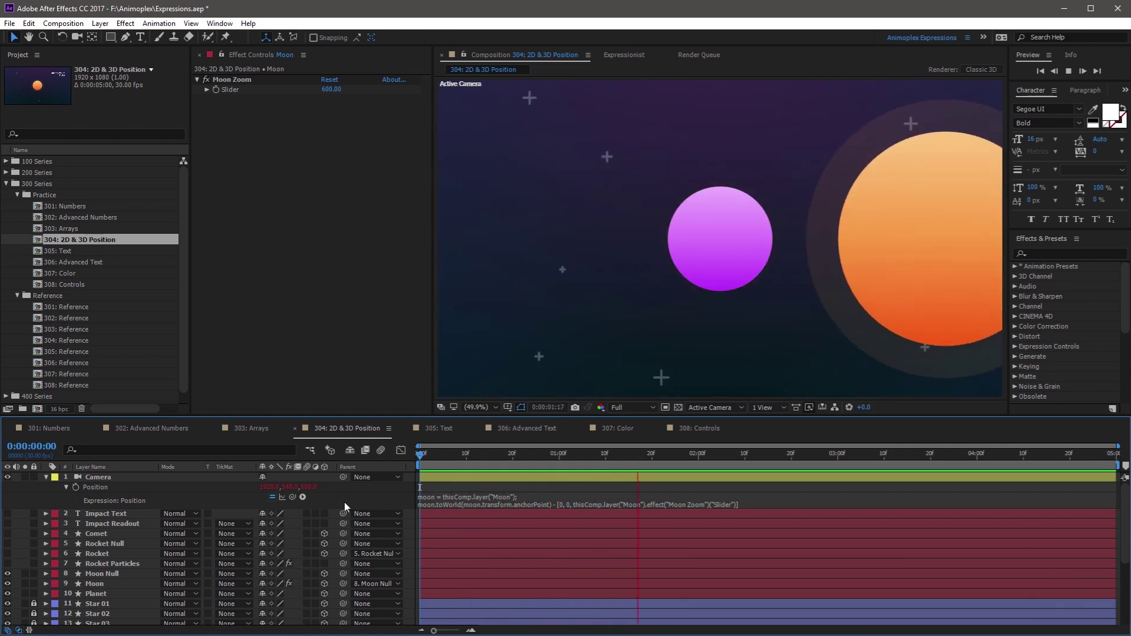